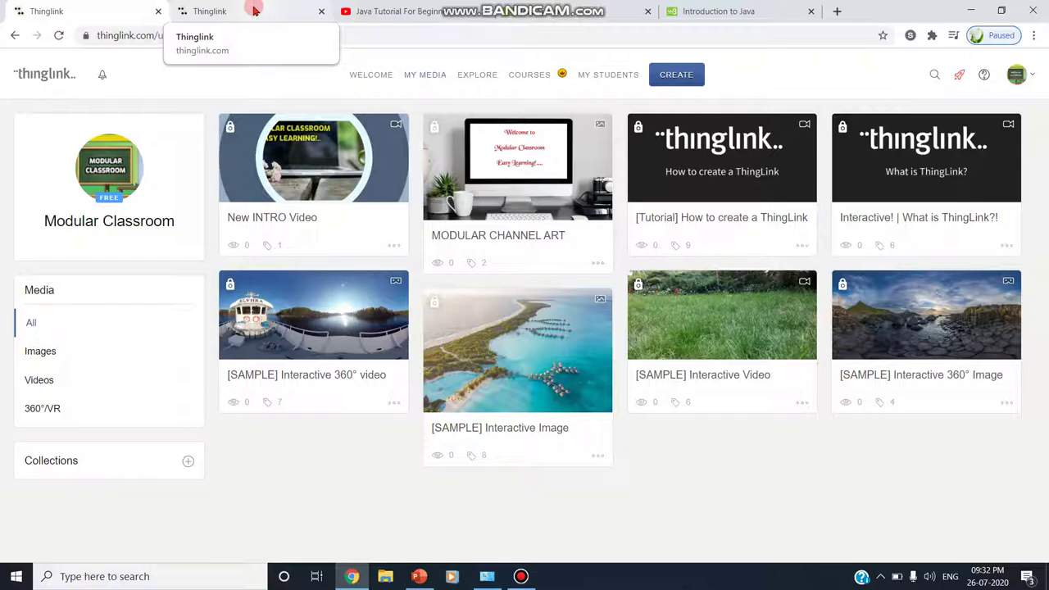
click(254, 11)
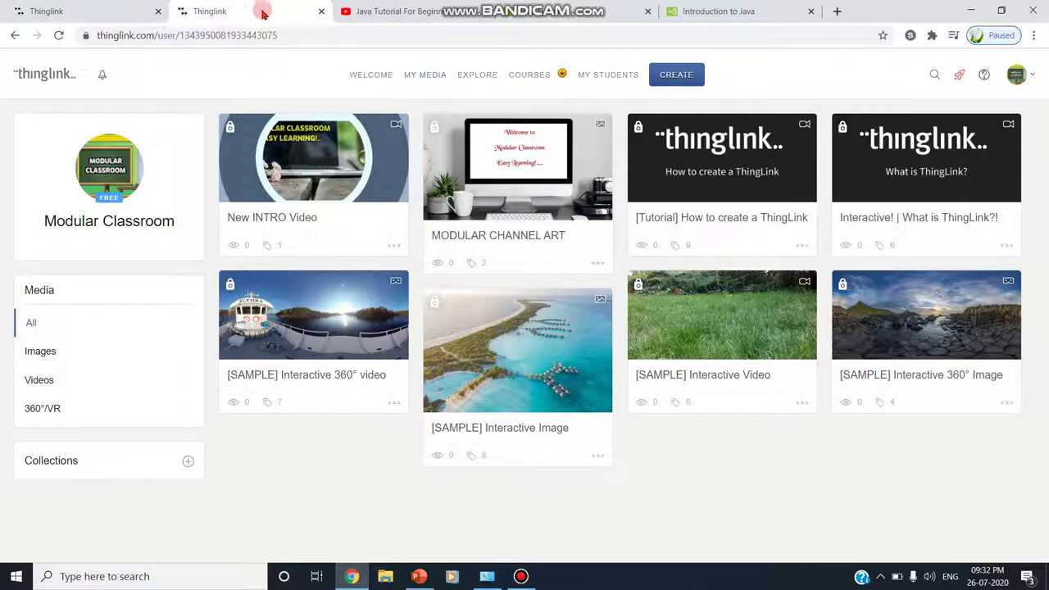
click(64, 12)
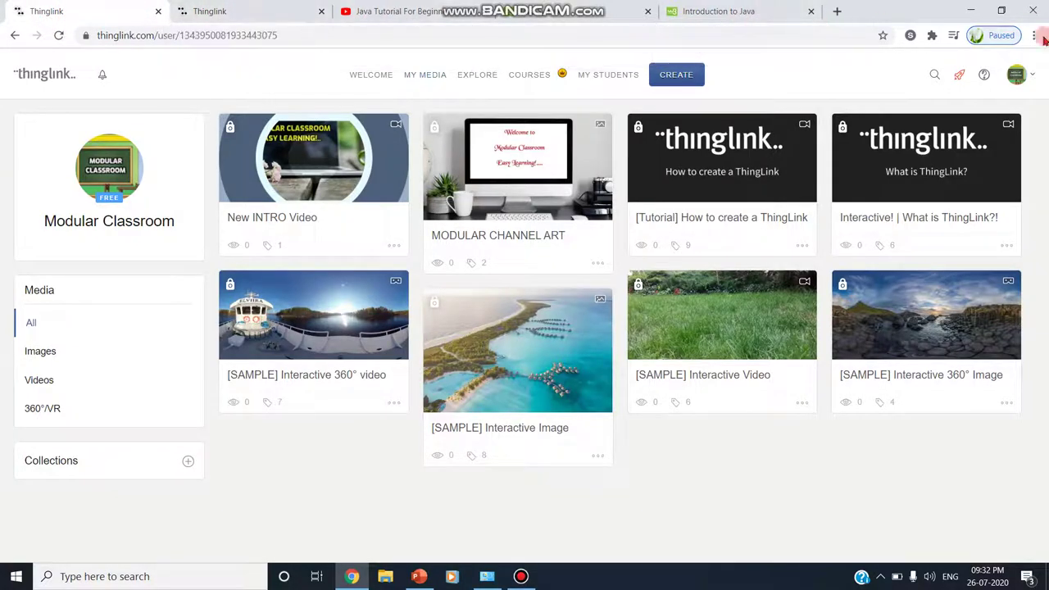
click(239, 6)
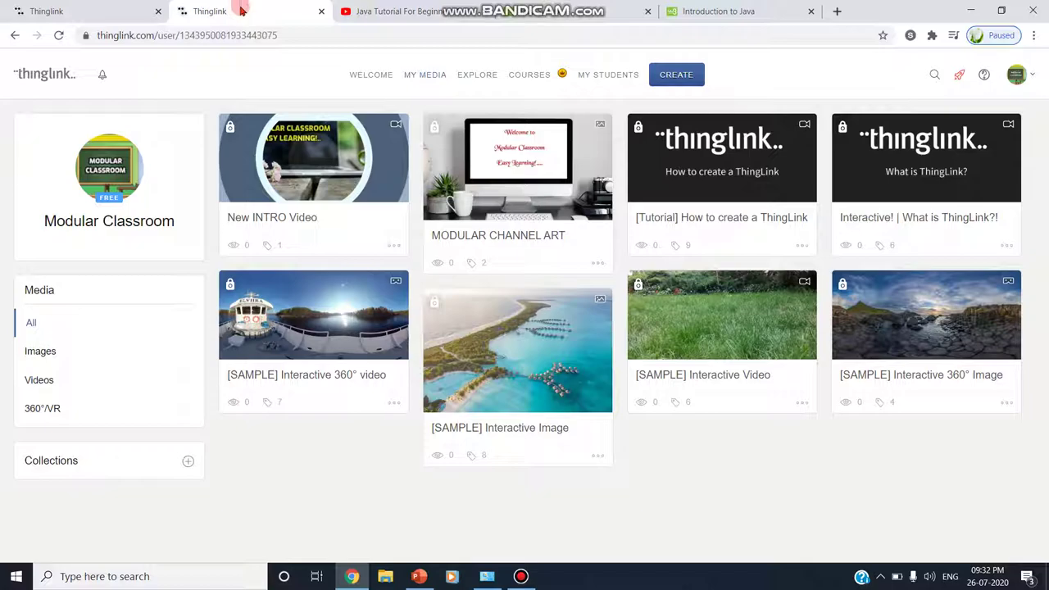
click(265, 34)
click(281, 35)
drag(330, 35, 174, 37)
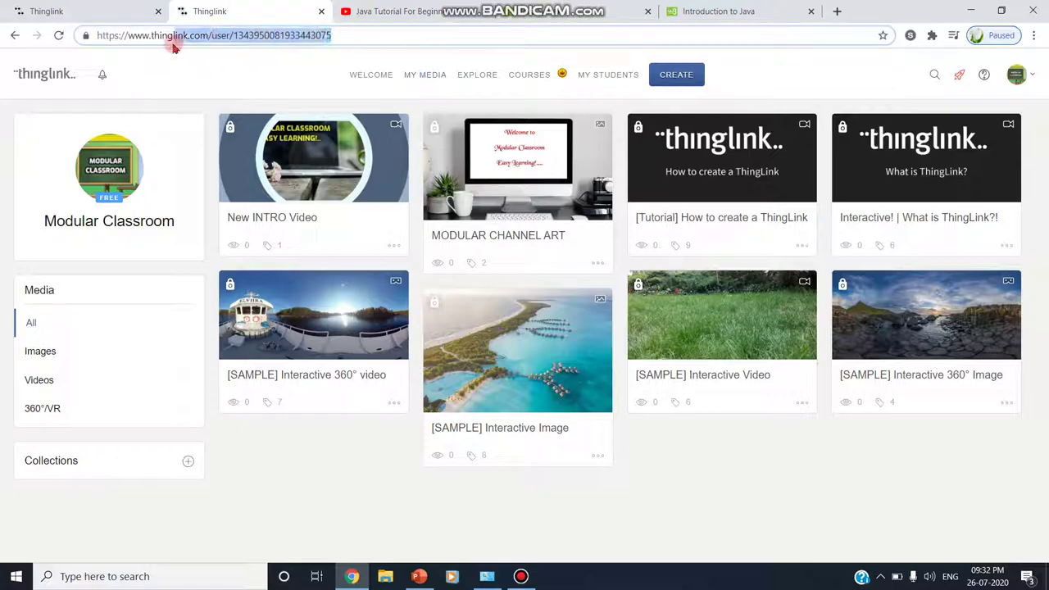
click(234, 35)
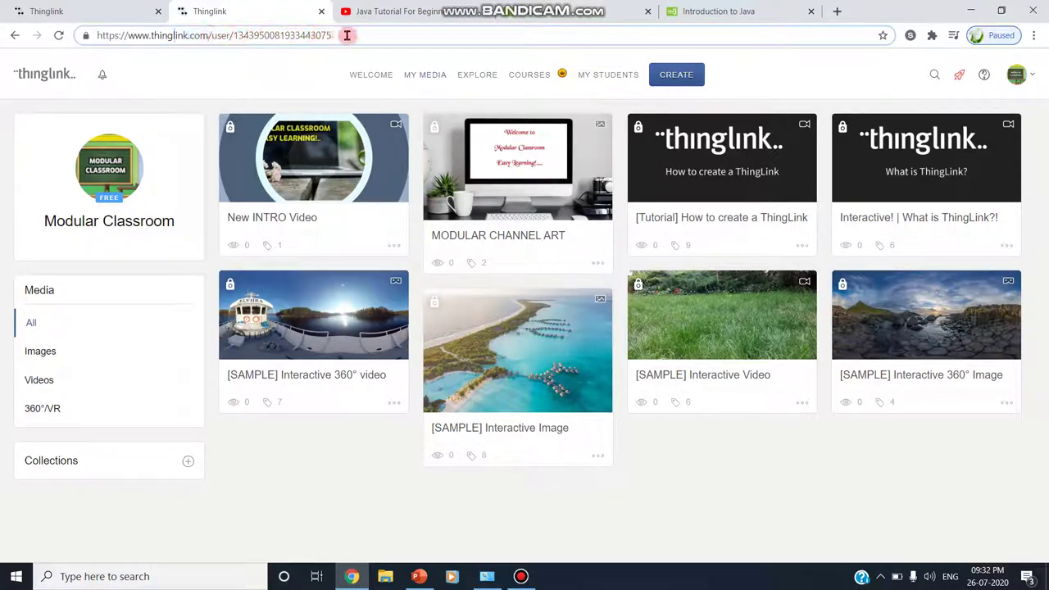
drag(339, 35, 211, 35)
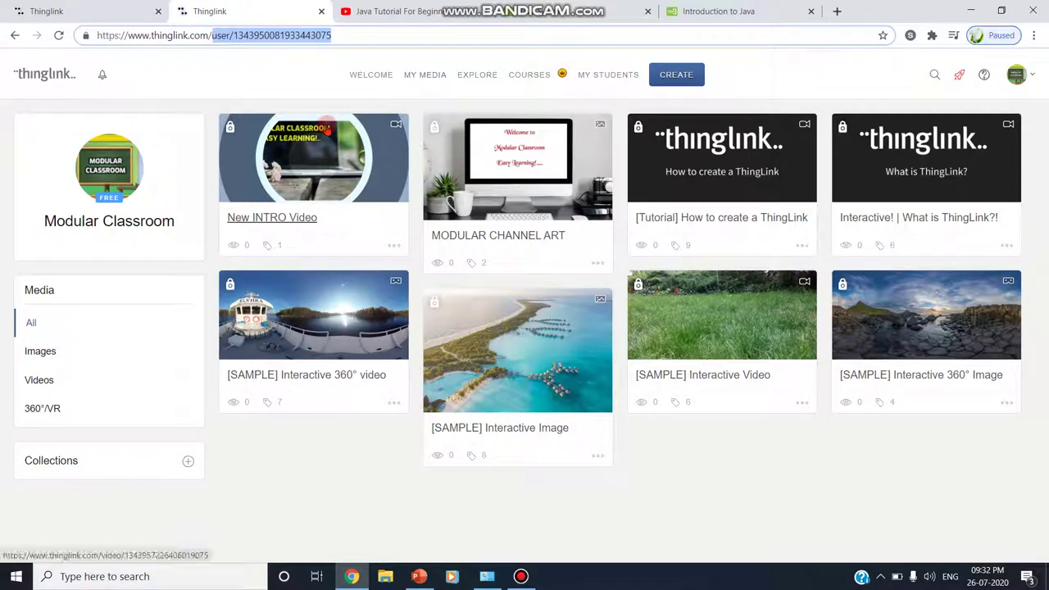
key(BackSpace)
key(Return)
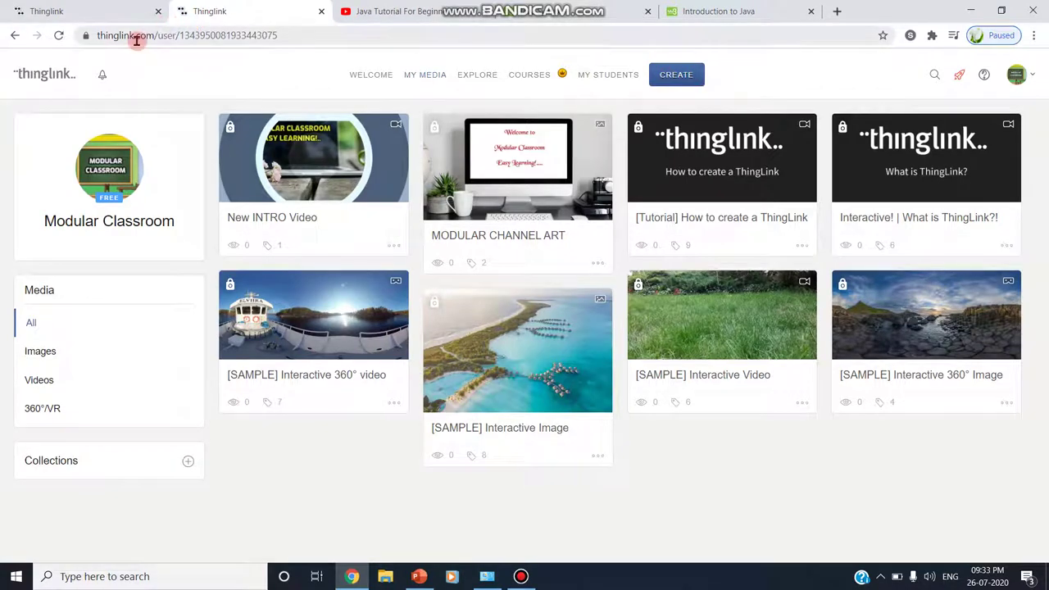
Upload the image file java from the Modular Classroom folder as a new interactive image.
click(667, 75)
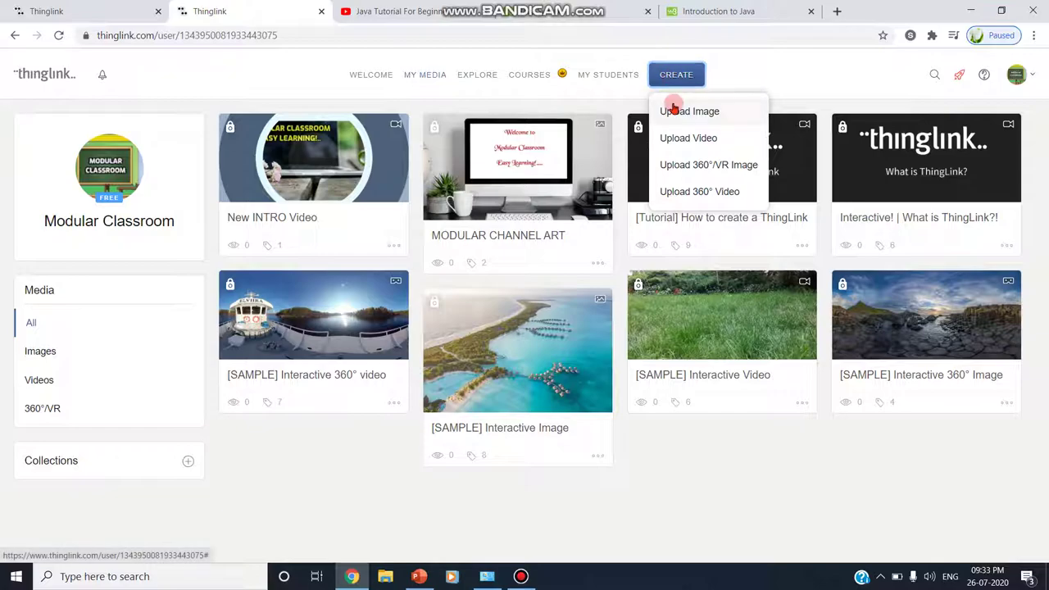
click(676, 110)
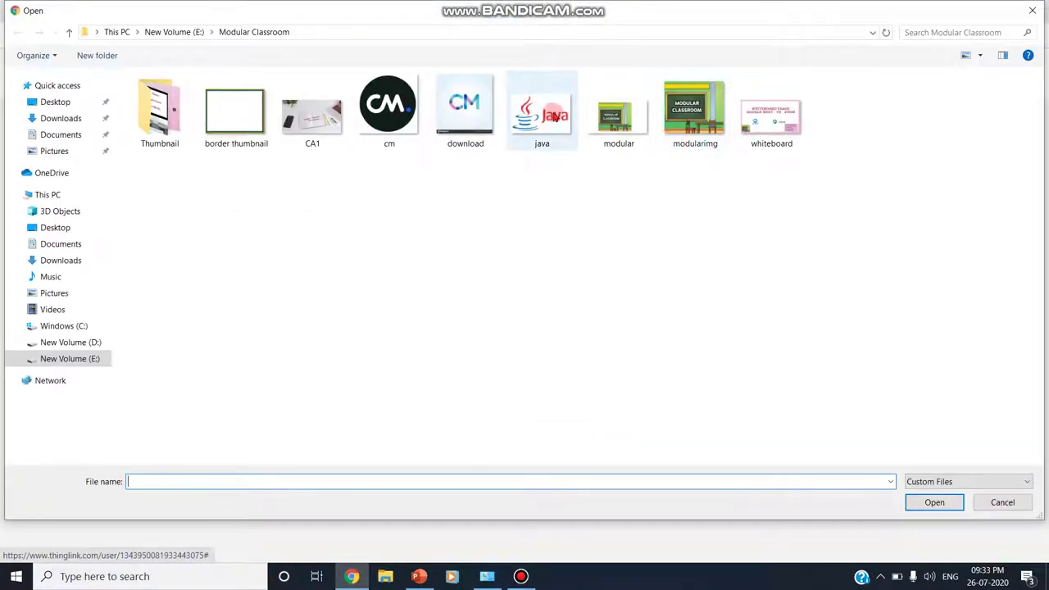
click(542, 114)
click(933, 503)
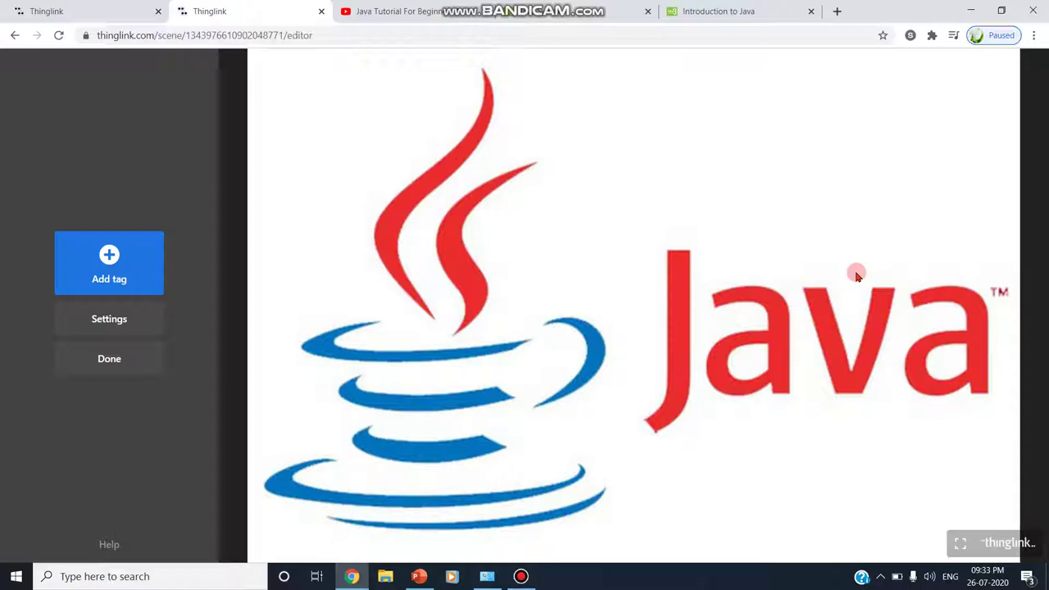
Add a text and media tag to the Java image and title it "Java Introduction".
click(138, 264)
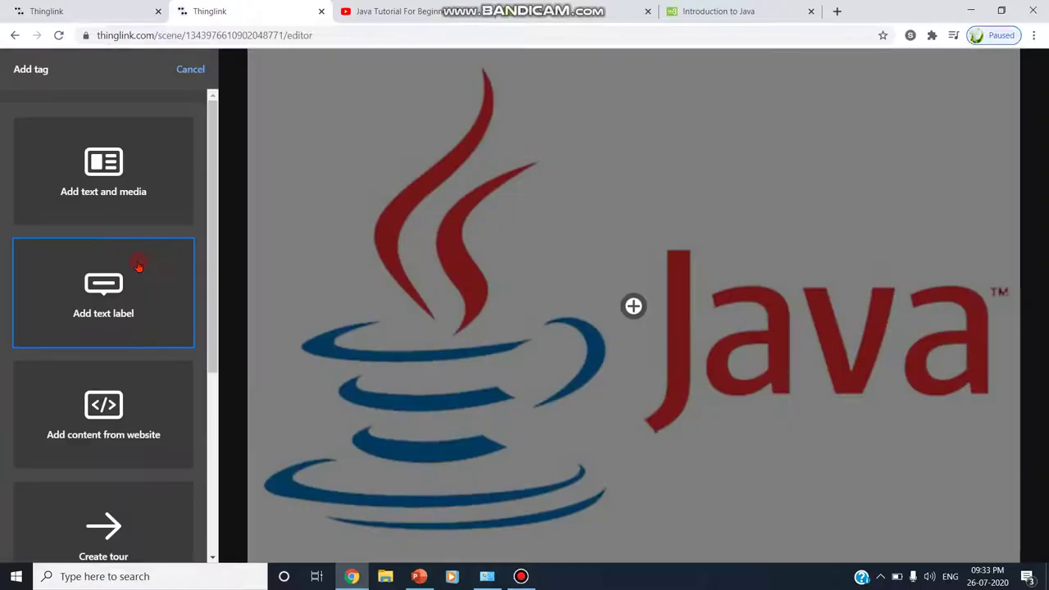
click(133, 185)
click(134, 185)
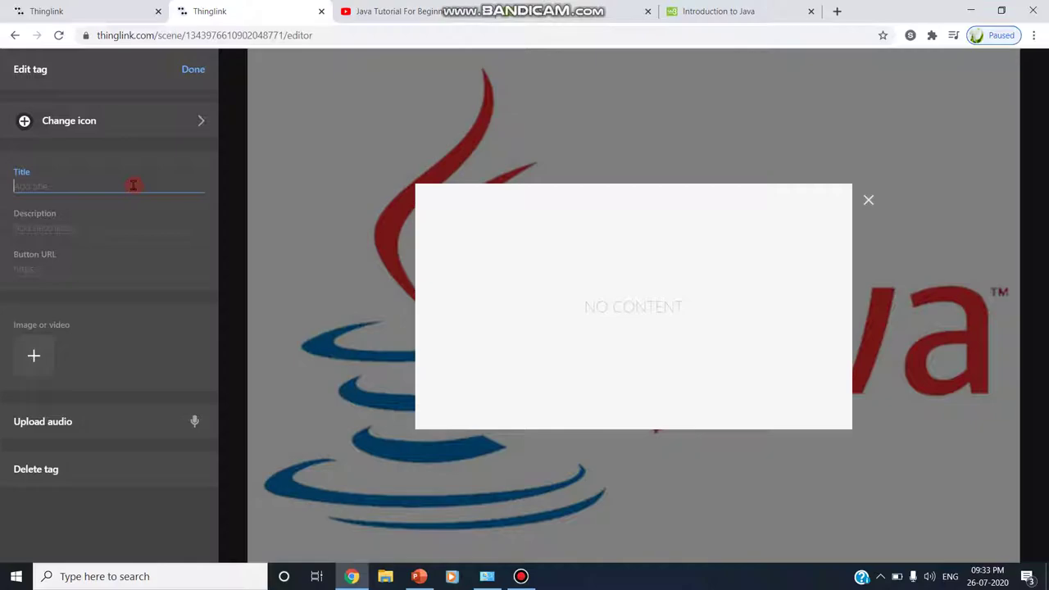
text(Java)
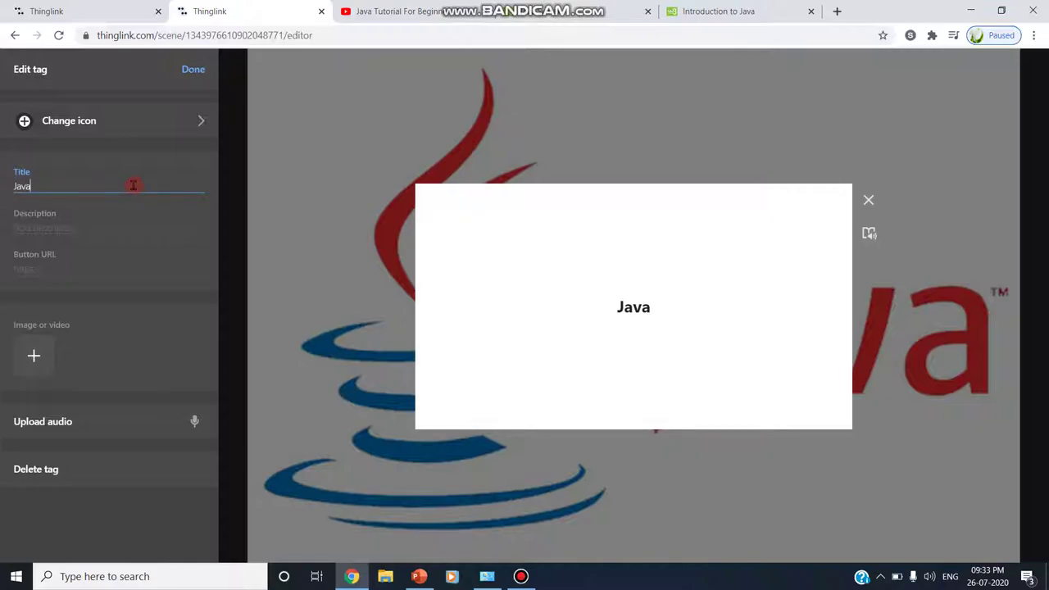
text( Introd)
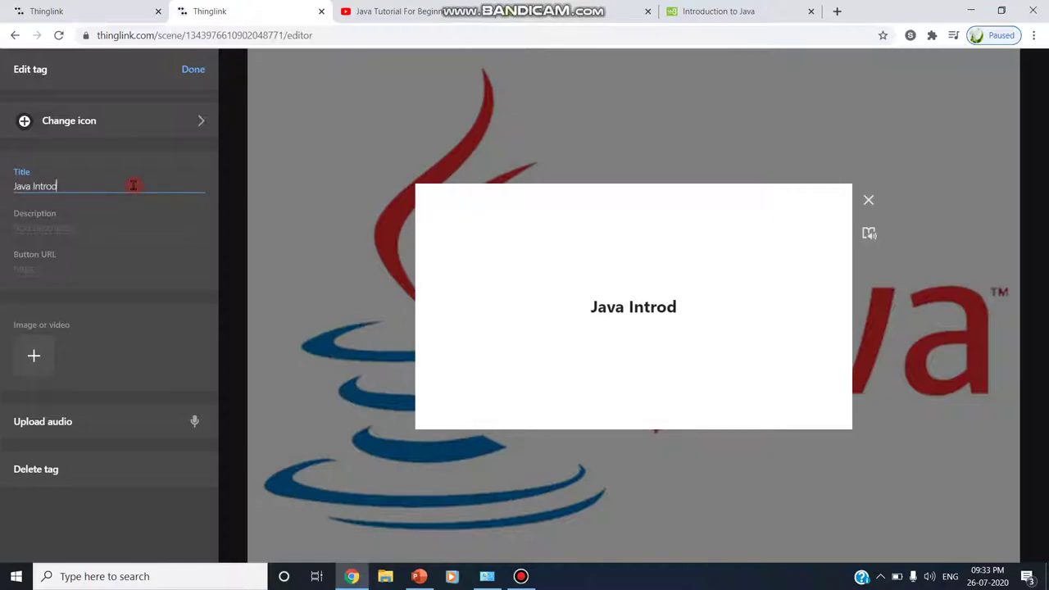
text(uction)
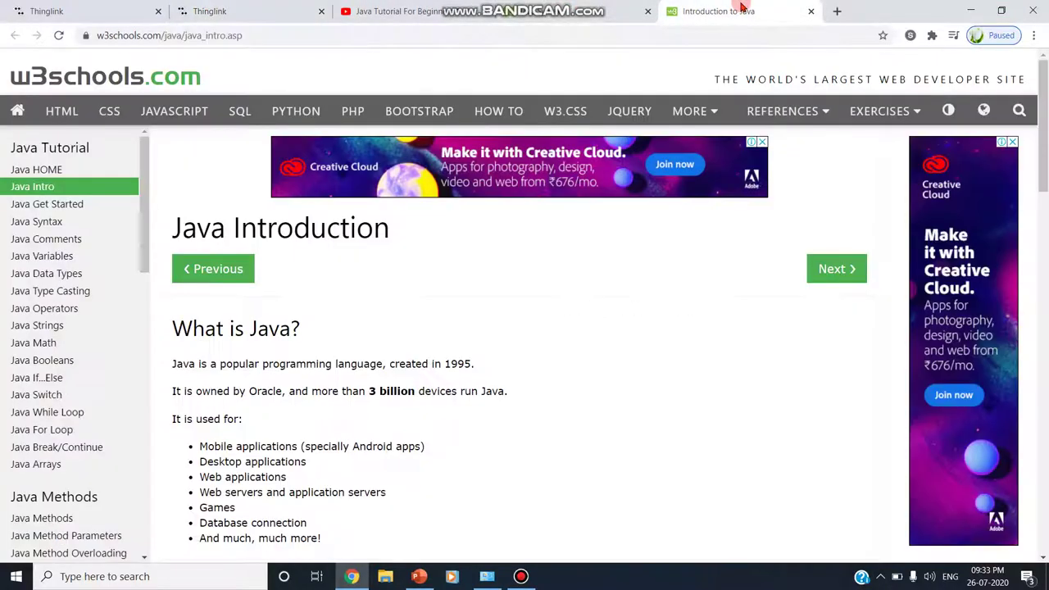
Copy the address of the w3schools Java Introduction page and paste it as the tag's button URL.
click(738, 10)
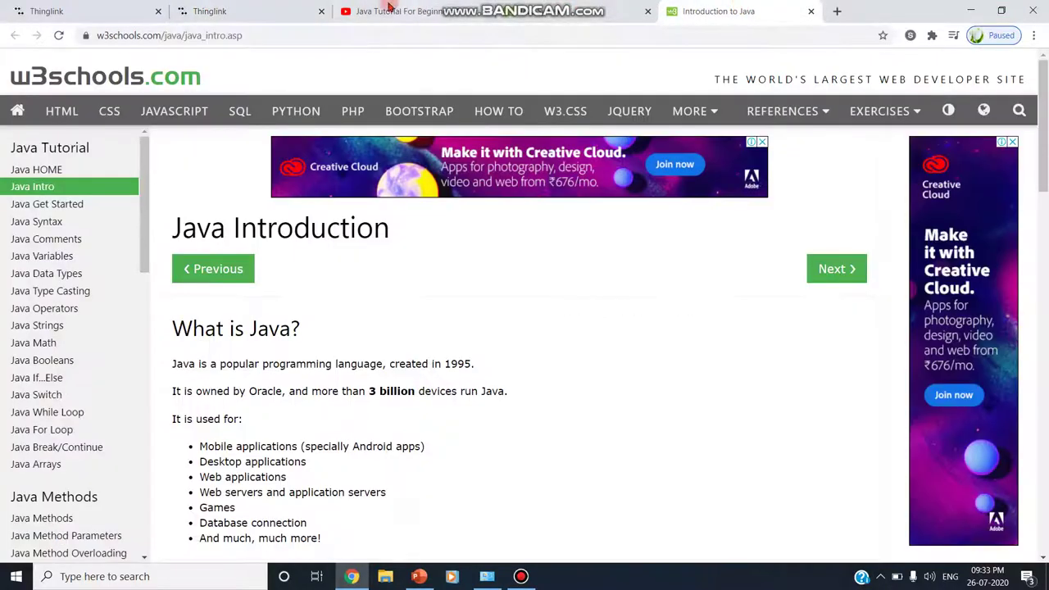
click(286, 31)
key(ctrl+c)
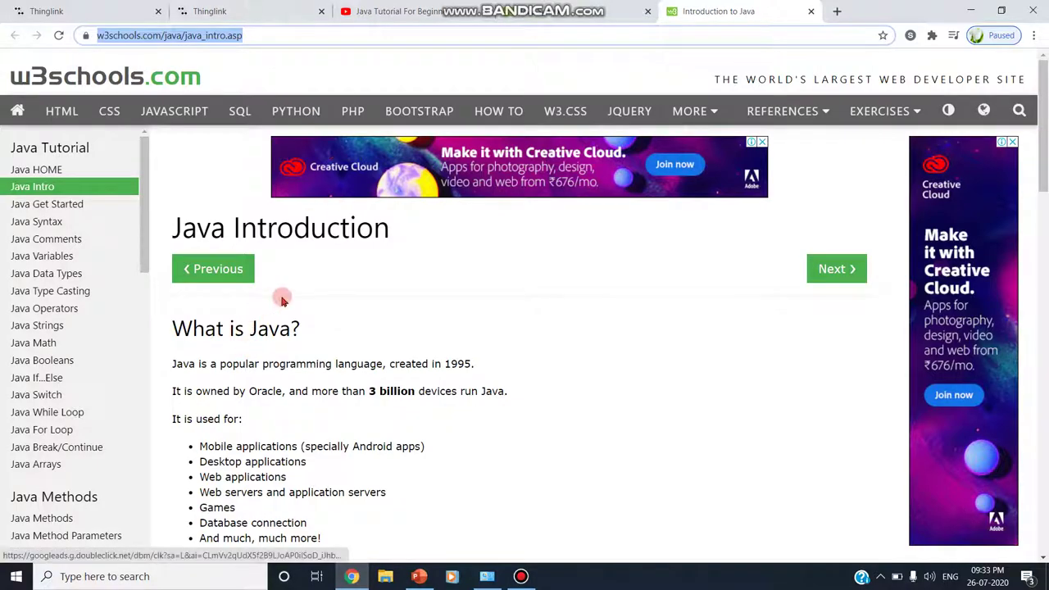
scroll(281, 297, down, 5)
scroll(342, 274, up, 5)
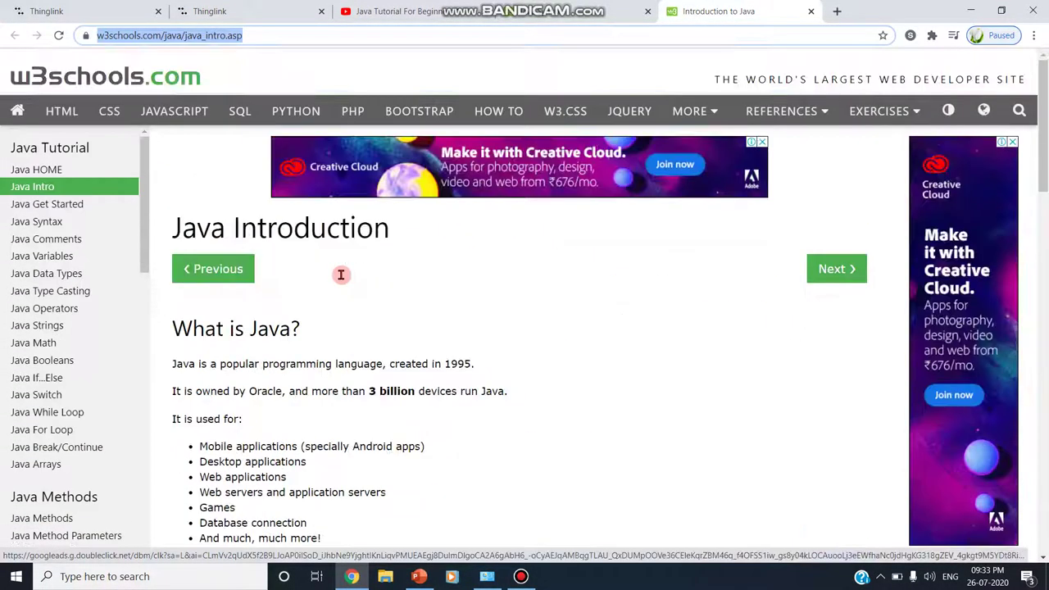
click(391, 11)
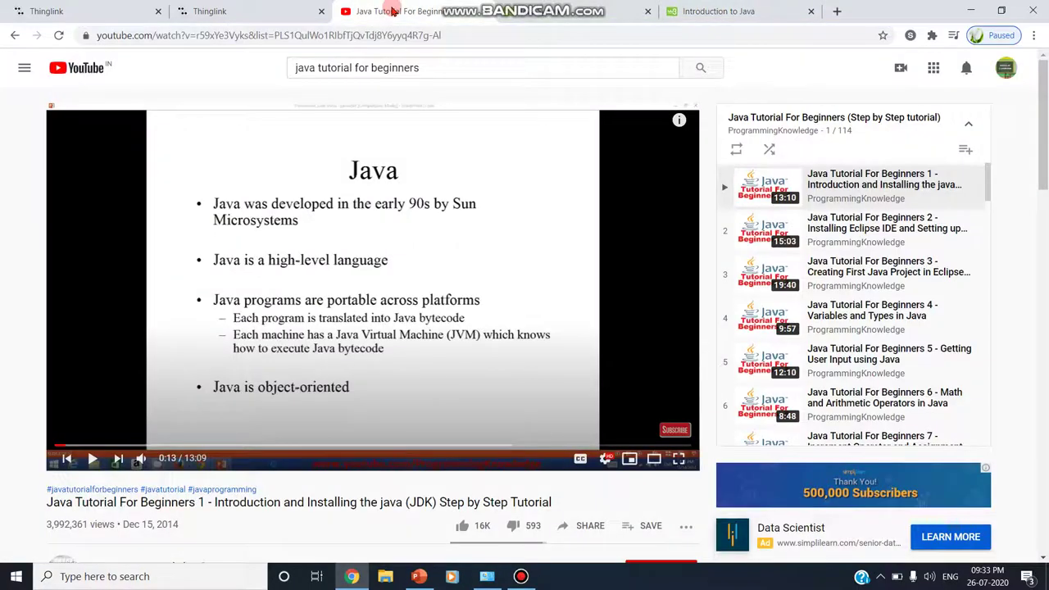
click(241, 10)
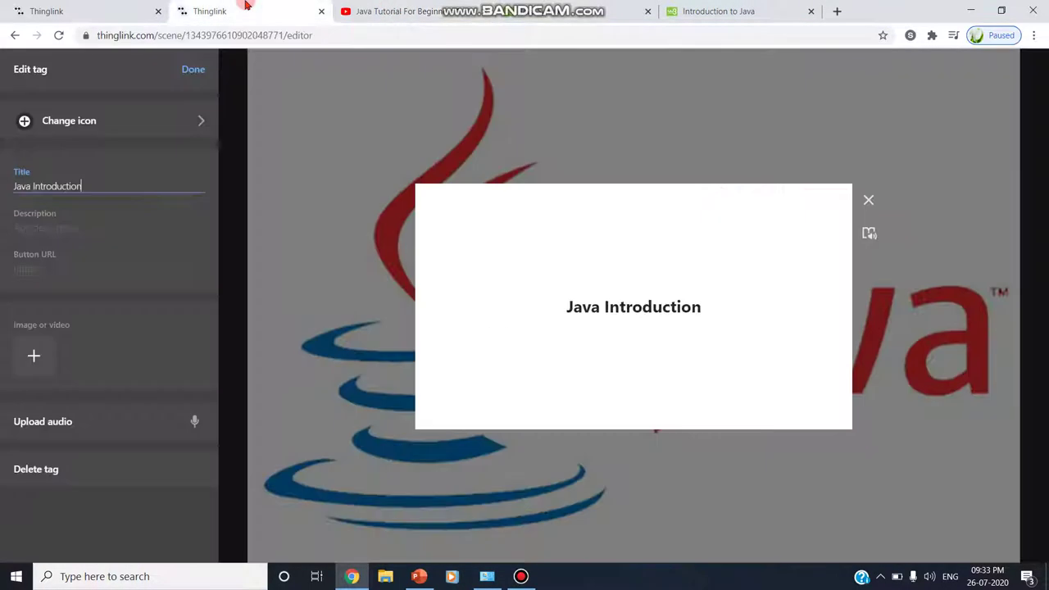
click(63, 267)
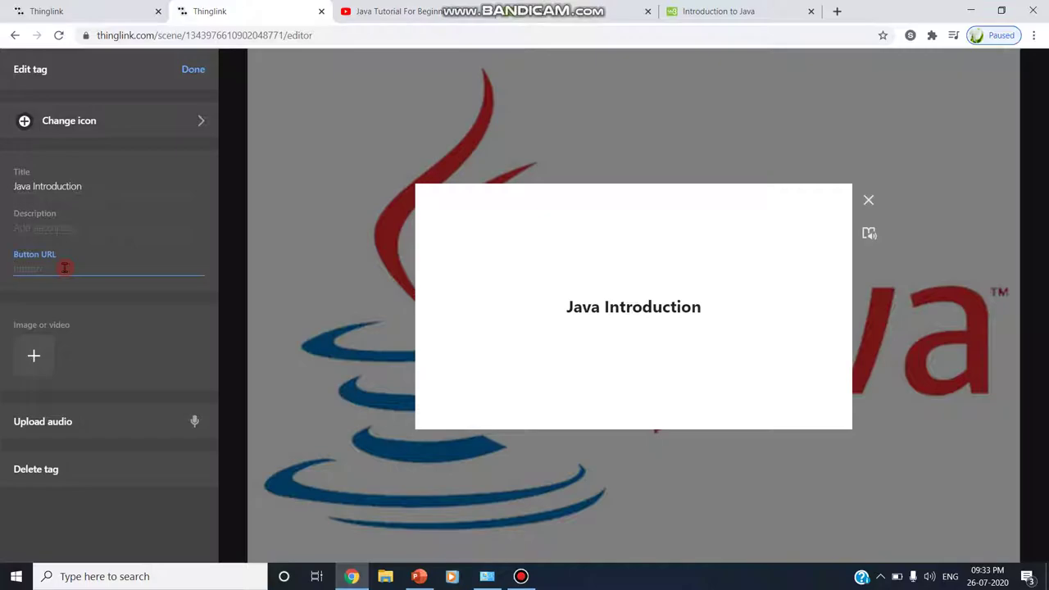
key(ctrl+v)
Set the tag's button text to "Java Text".
click(57, 309)
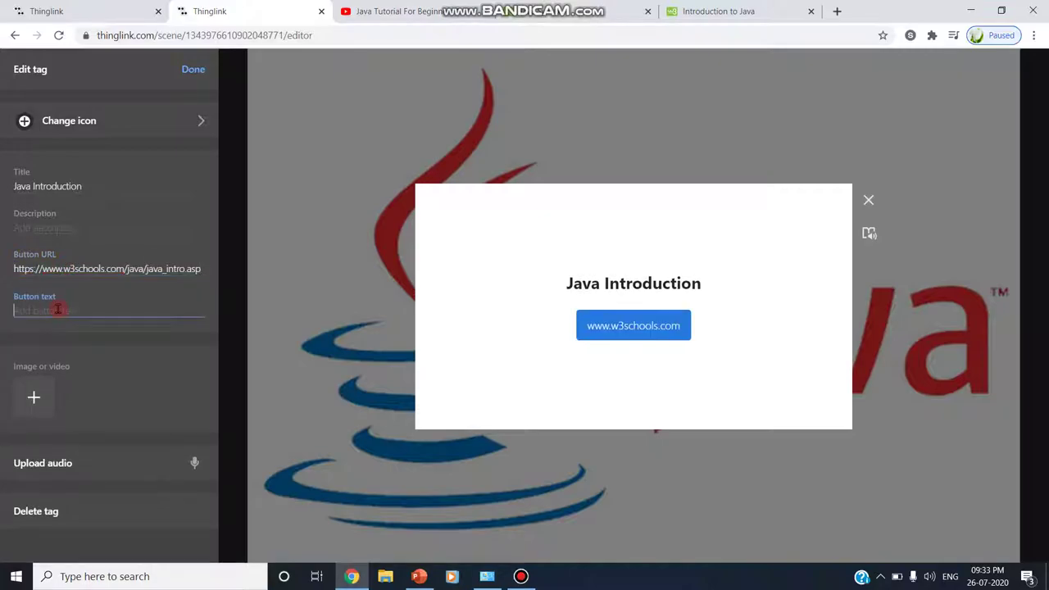
text(Java )
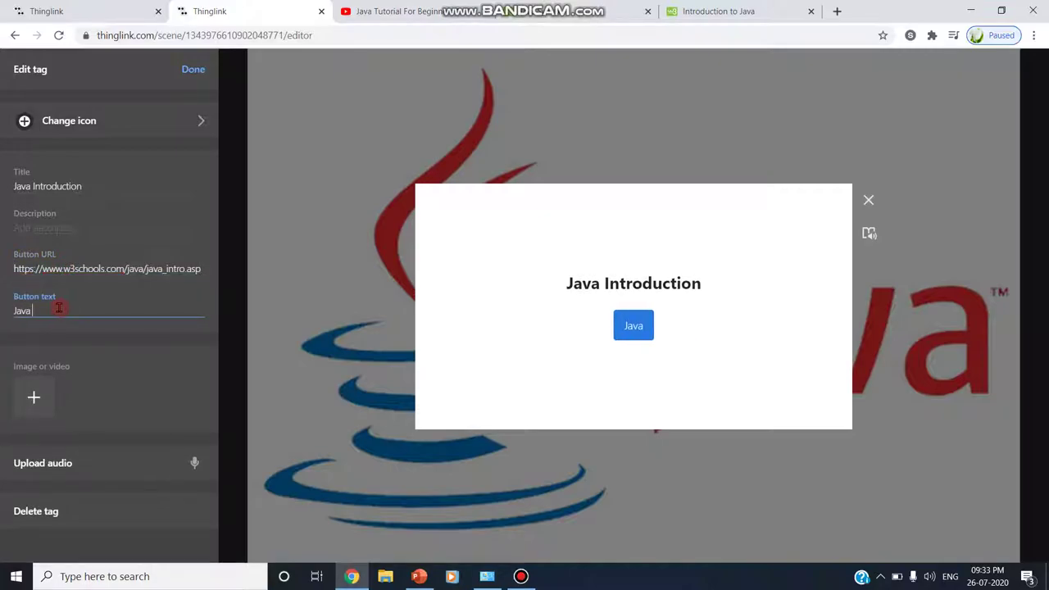
text(Text)
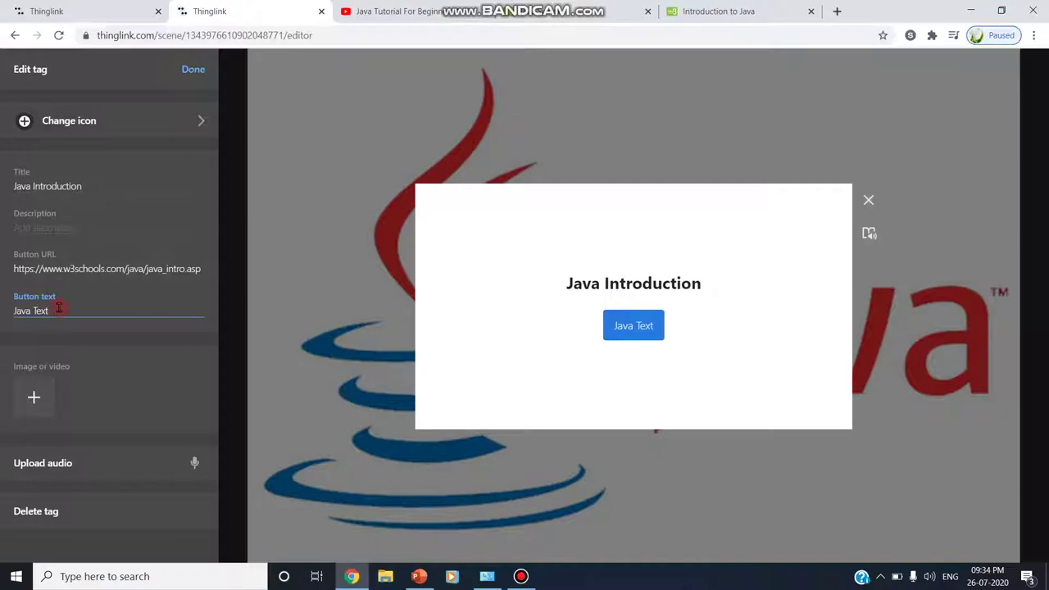
Add the image file java from the Modular Classroom folder to the tag's media.
click(45, 404)
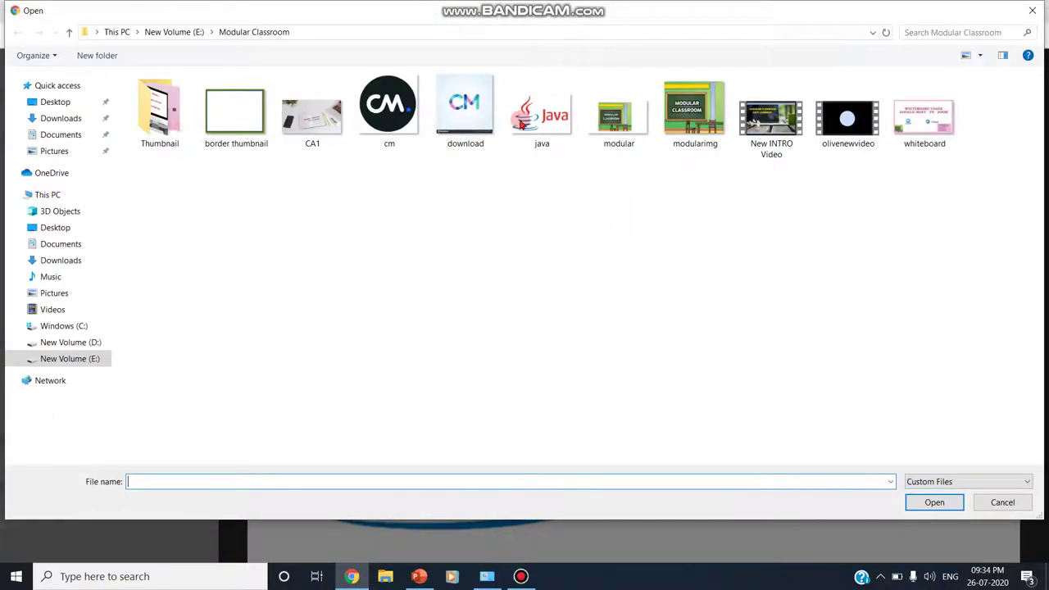
click(521, 122)
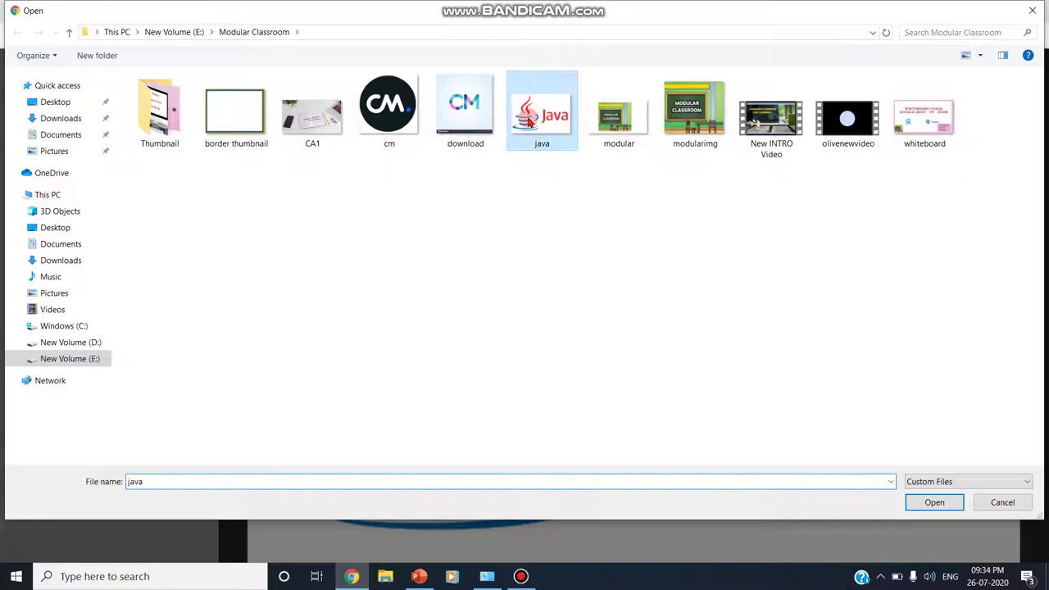
click(931, 500)
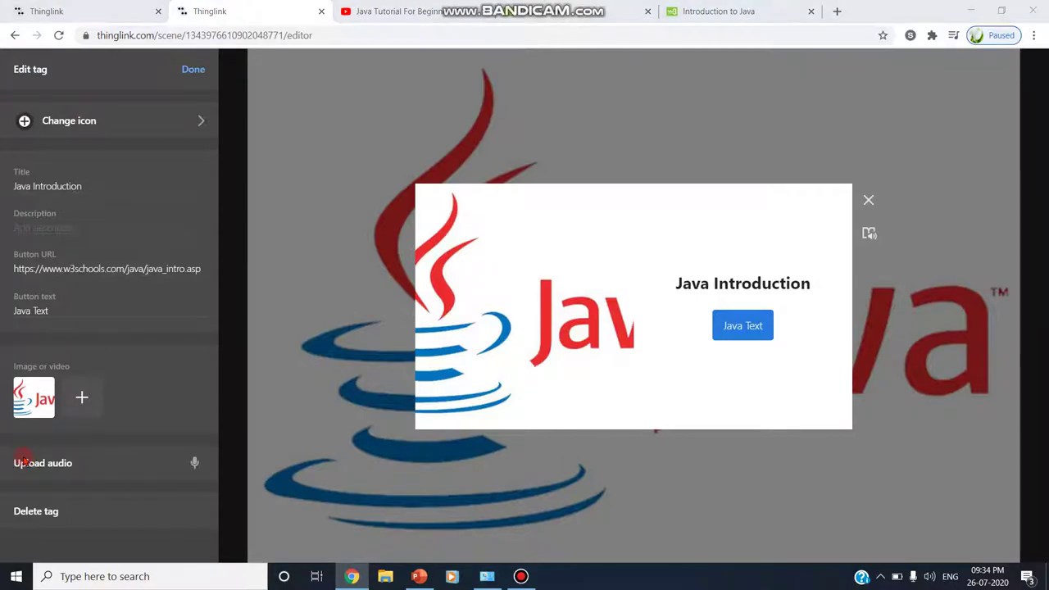
Check the audio file upload for the tag, cancel it, and start a microphone recording instead.
click(24, 461)
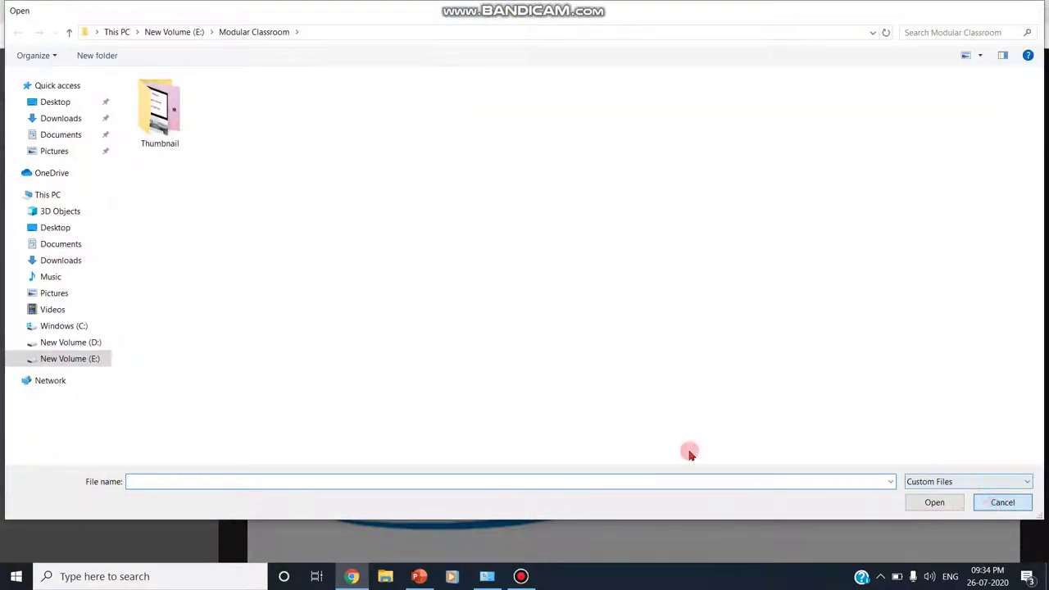
key(Escape)
click(194, 461)
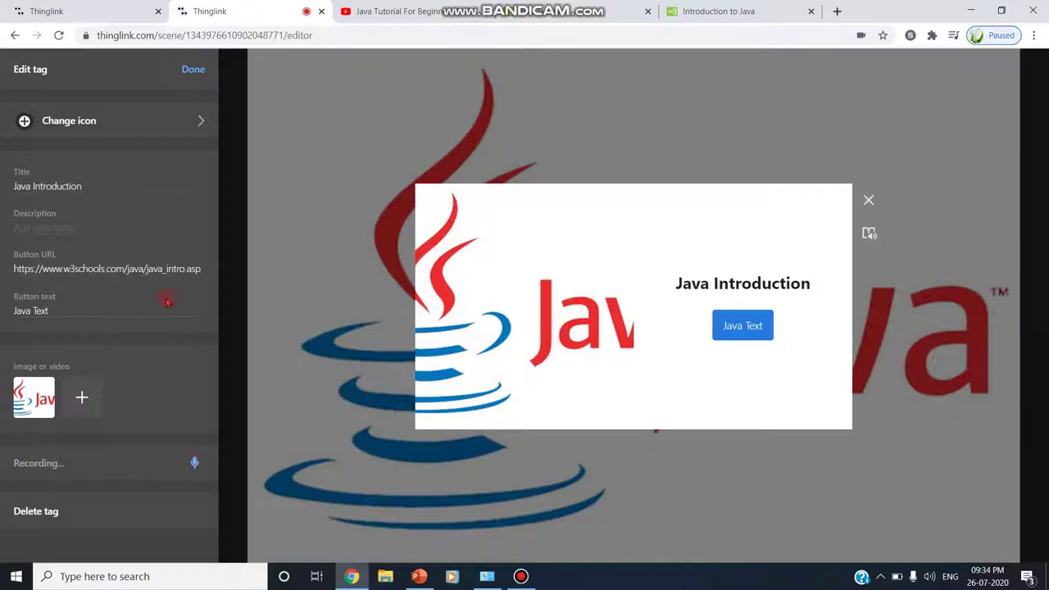
Finish editing the Java Introduction tag and move its icon up to the blank area above the cup handle.
click(193, 72)
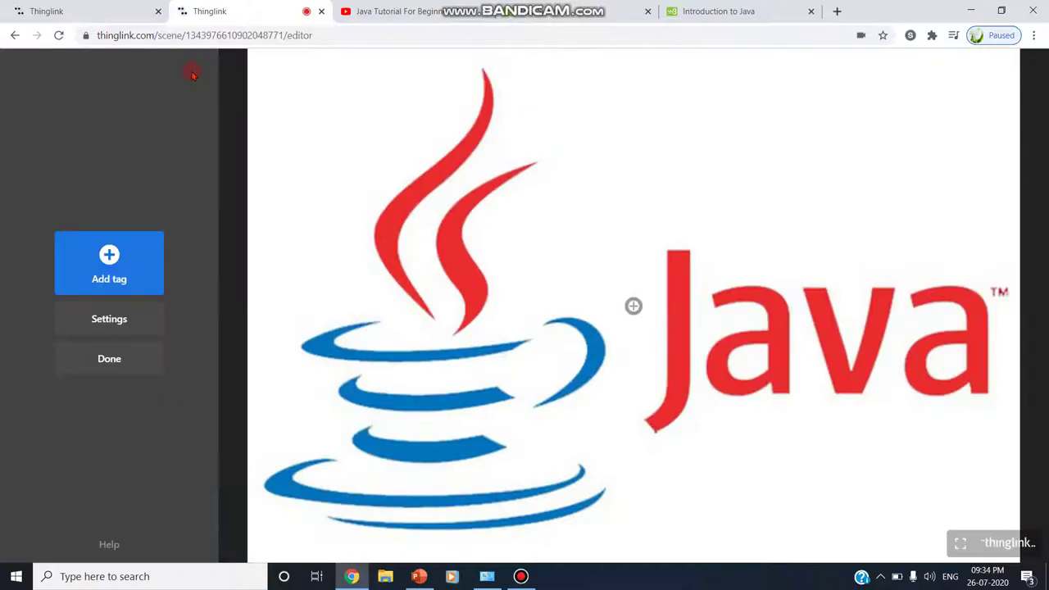
drag(632, 306, 618, 170)
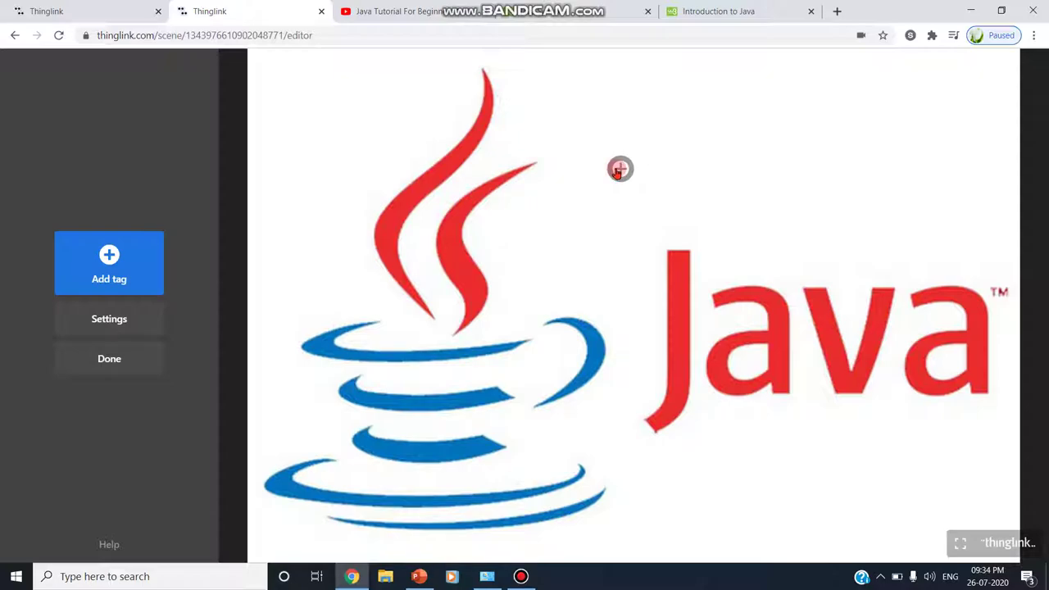
Add a text and media tag titled "Syntax" to the Java image.
click(104, 272)
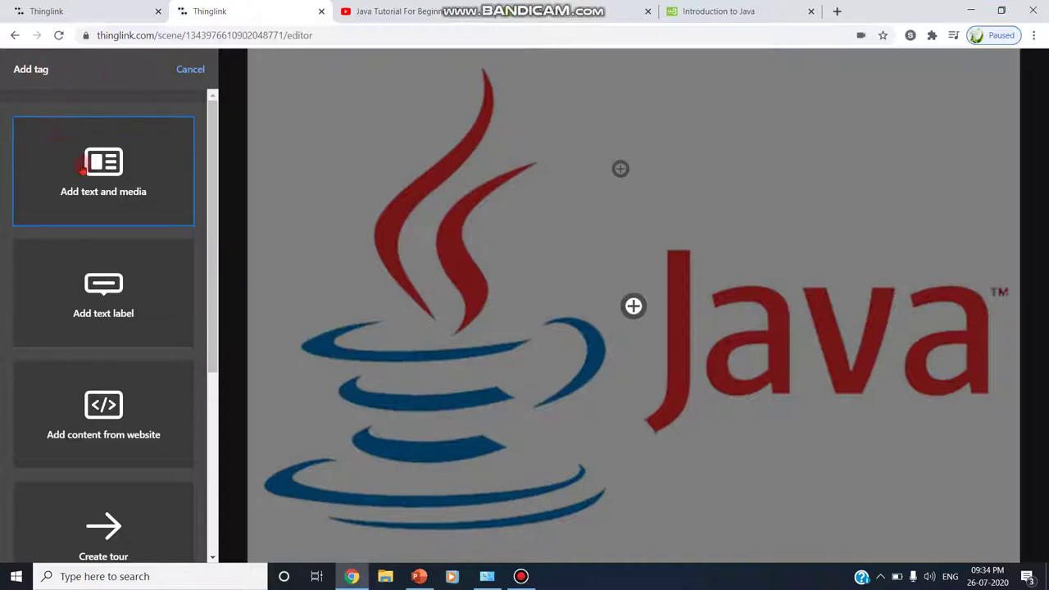
click(82, 168)
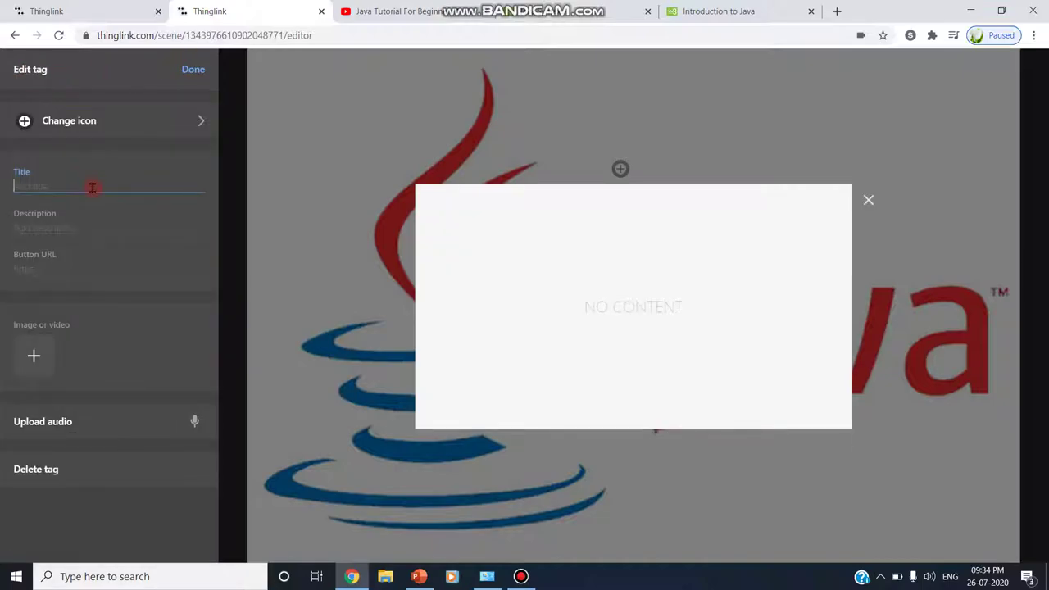
text(Syntax)
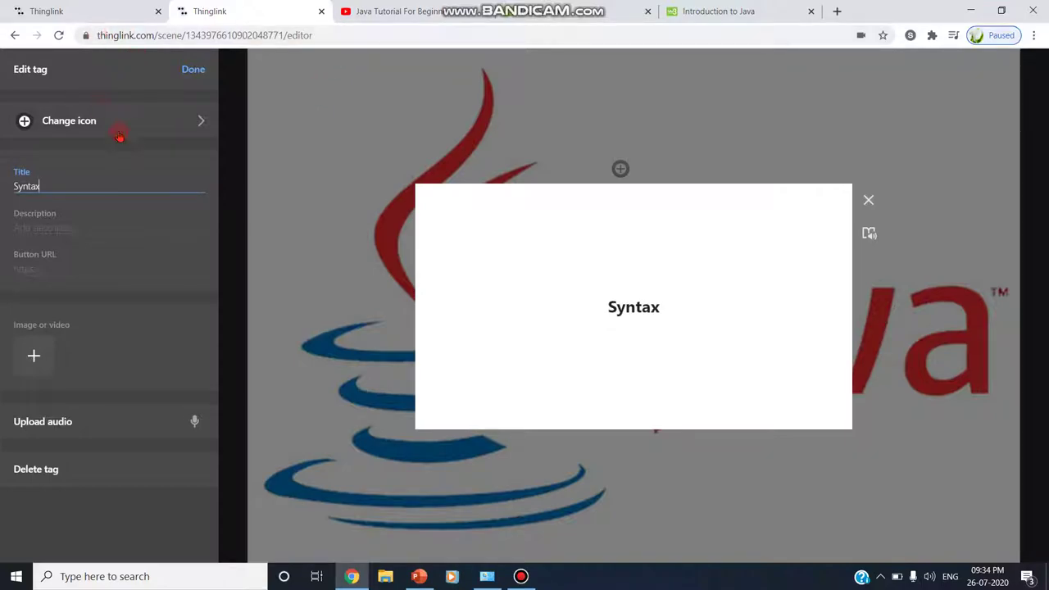
Set the Syntax tag's icon to the red star.
click(188, 118)
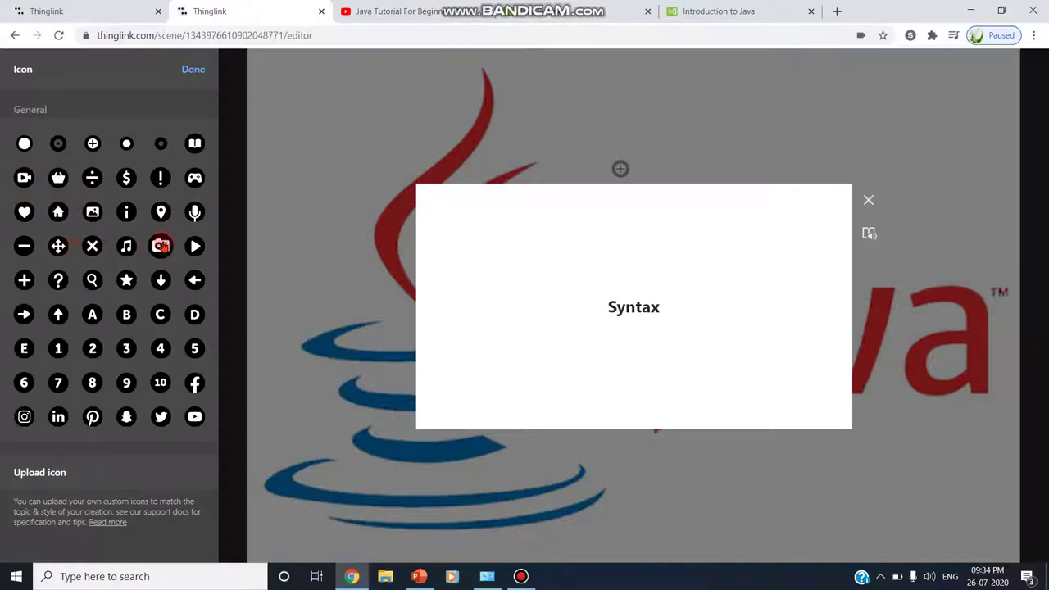
click(126, 280)
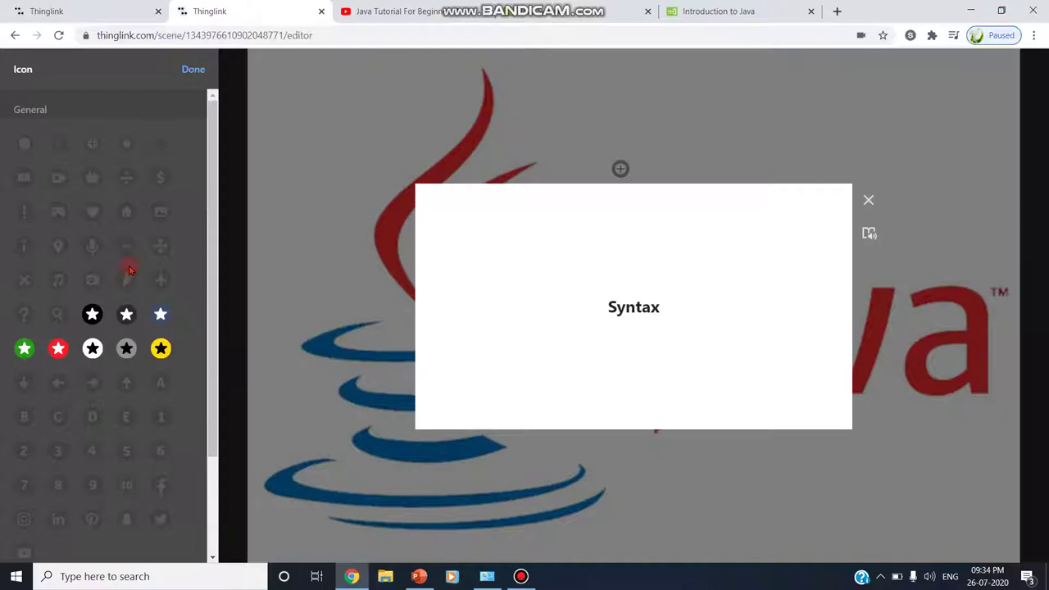
click(58, 349)
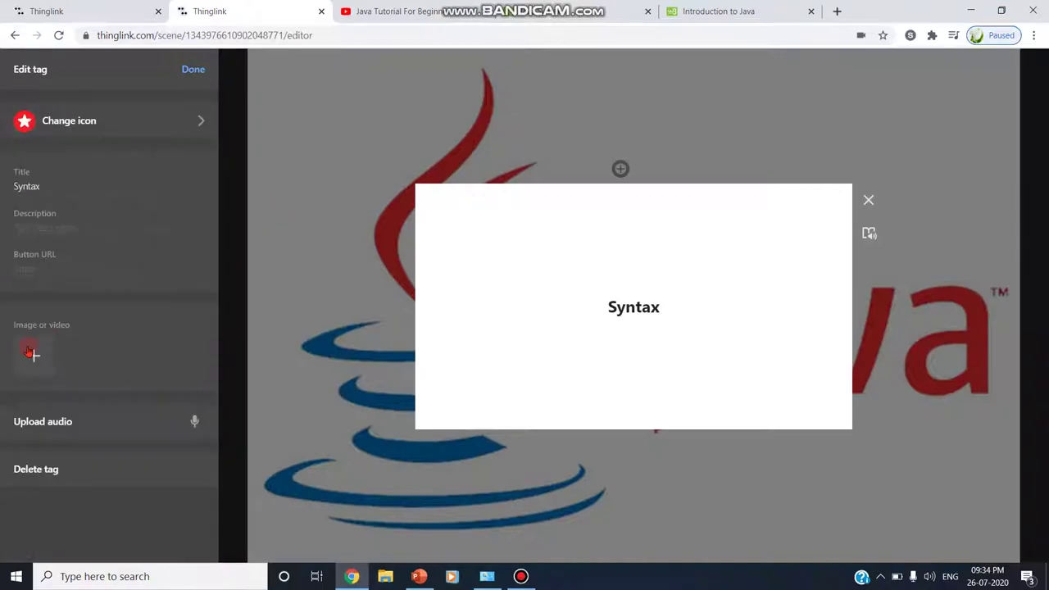
Change the Syntax tag's icon to the green star, finish editing, and move it to the blank area above the Java lettering.
click(102, 119)
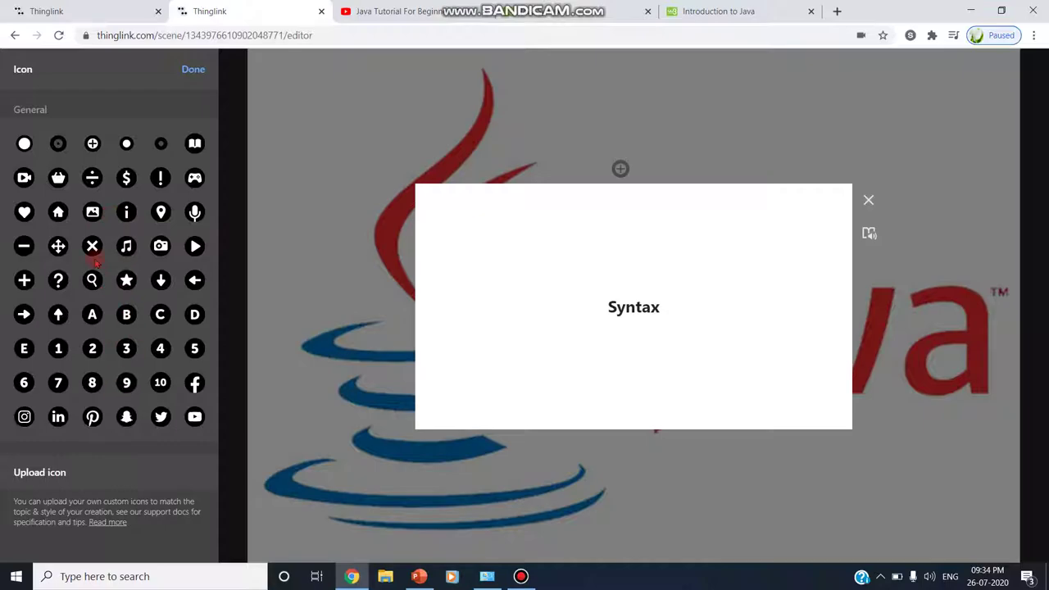
click(126, 280)
click(24, 348)
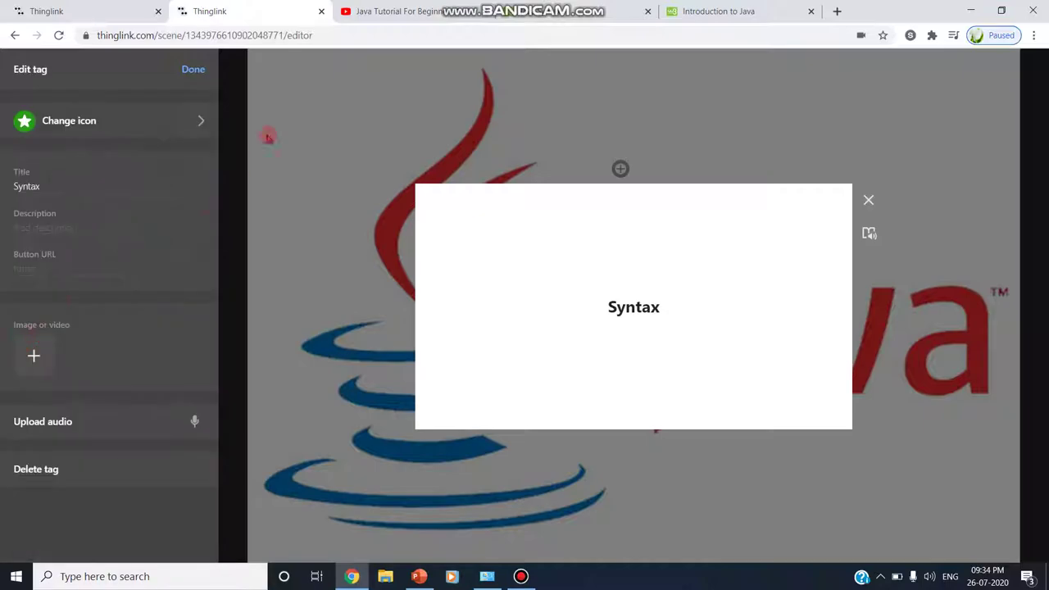
click(189, 73)
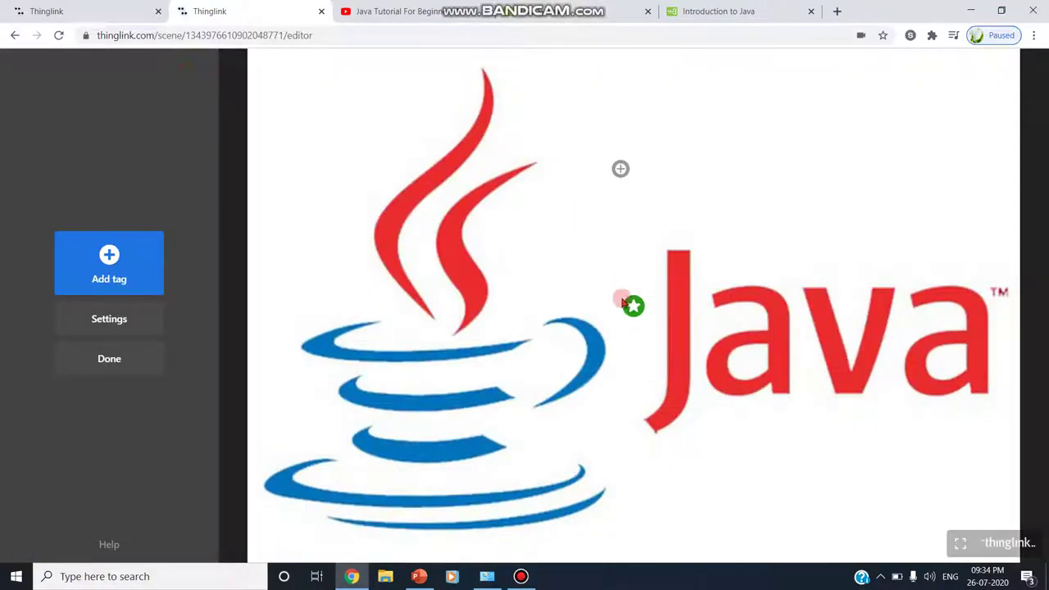
drag(632, 306, 728, 181)
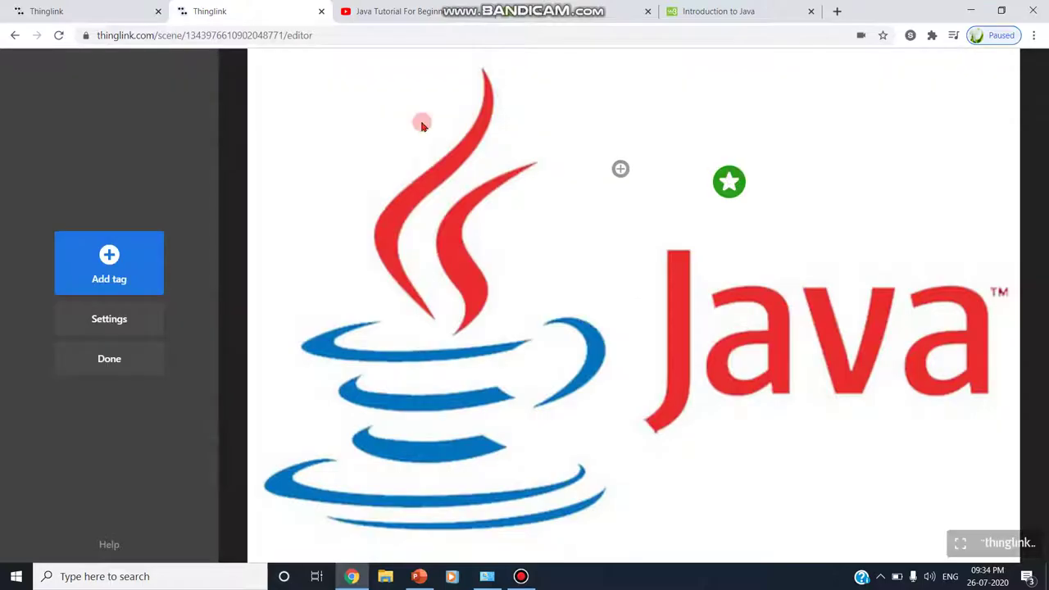
click(729, 180)
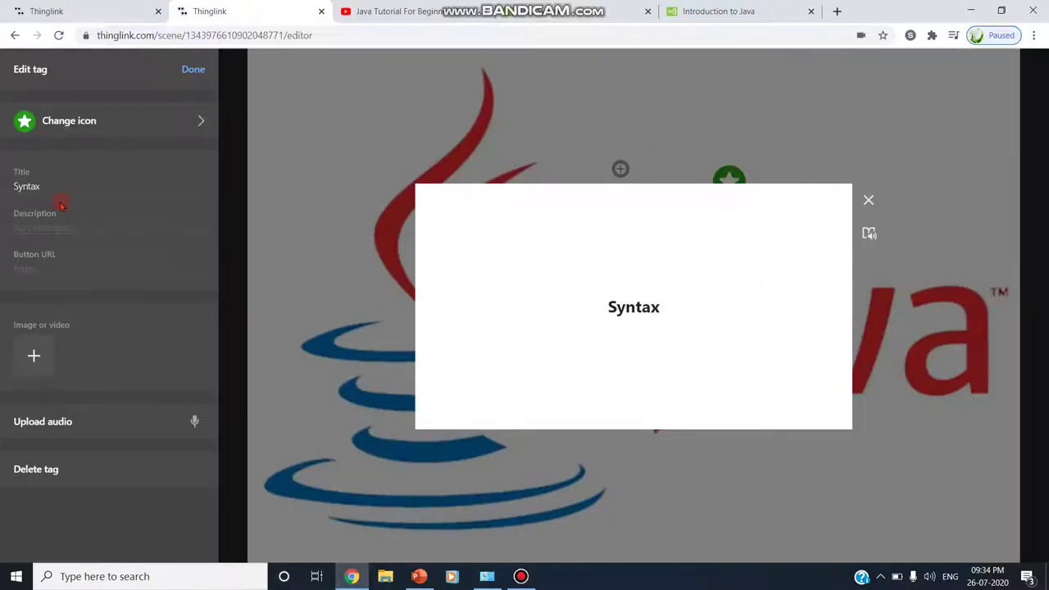
click(43, 267)
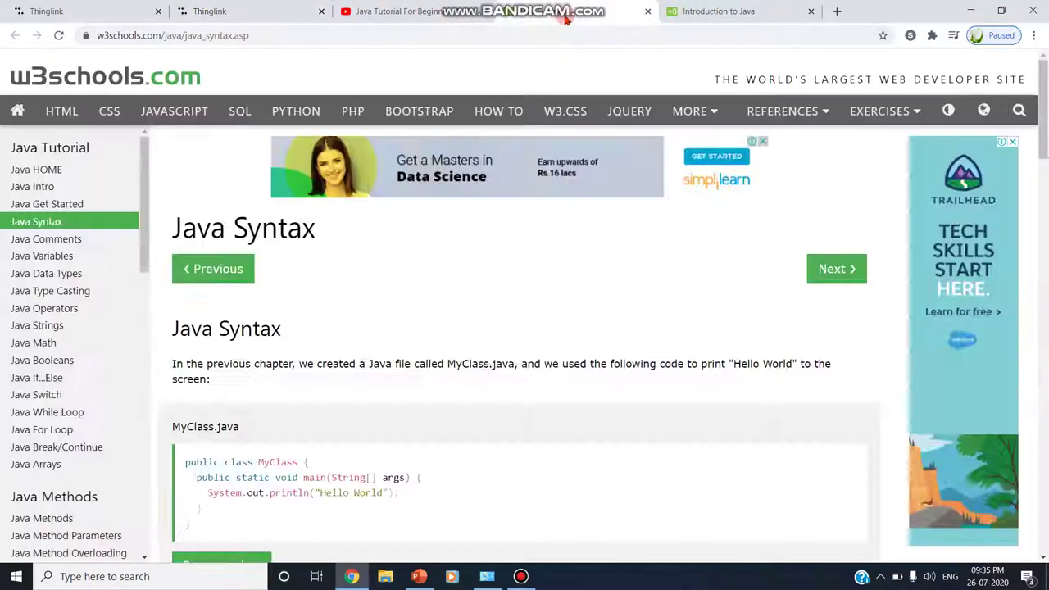
click(265, 35)
key(ctrl+c)
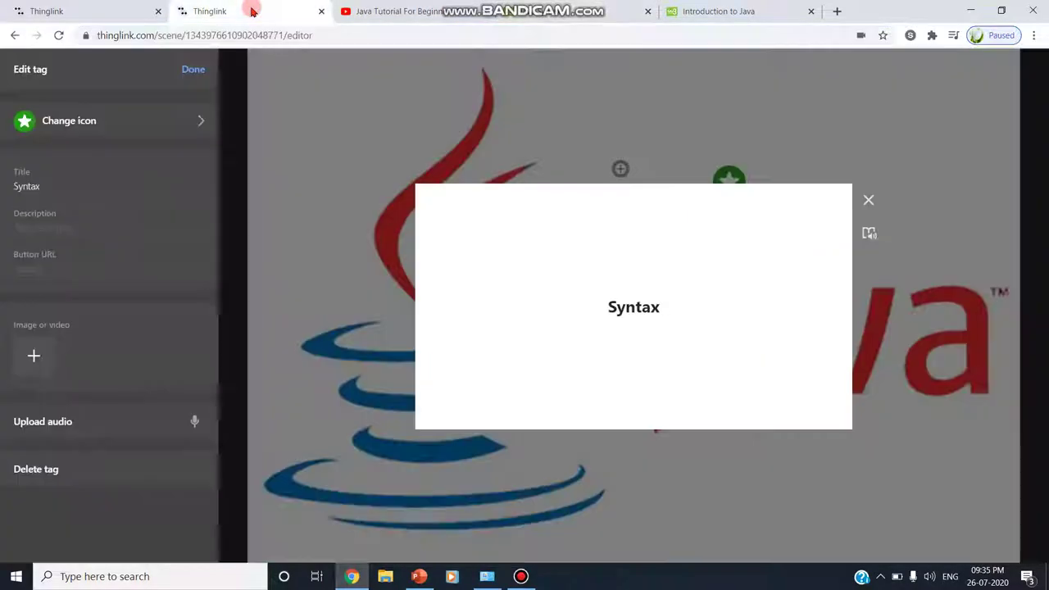
click(245, 10)
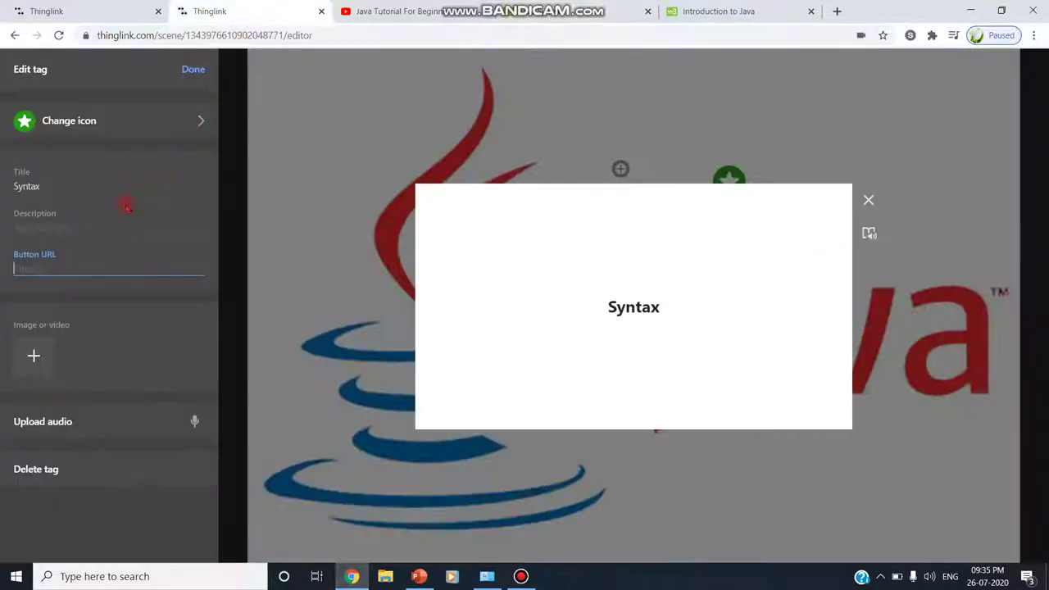
key(ctrl+v)
Set the tag's button text to "Syntax" and finish editing the tag.
click(73, 308)
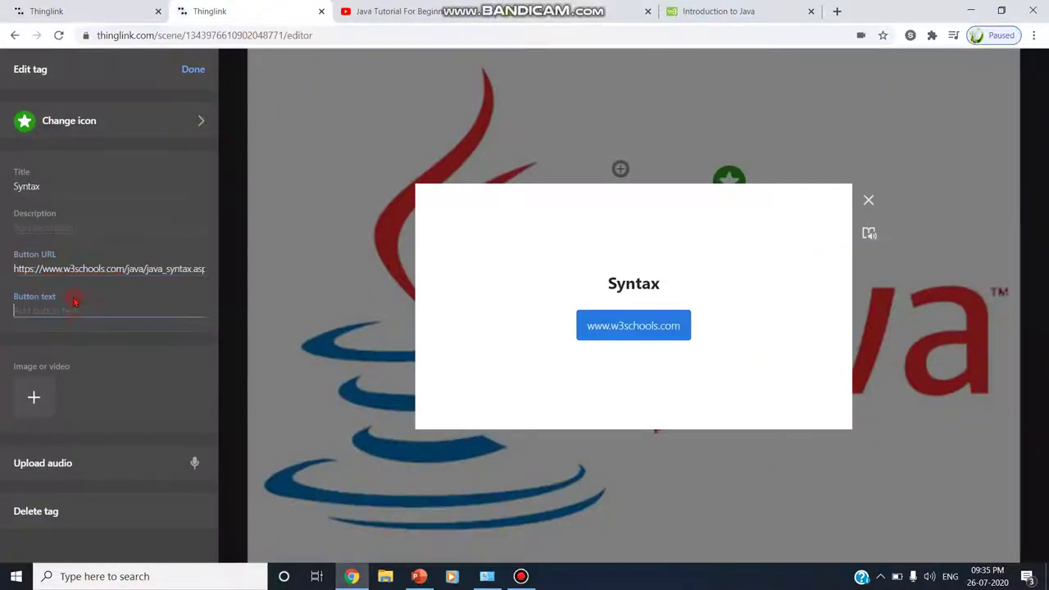
text(Syn)
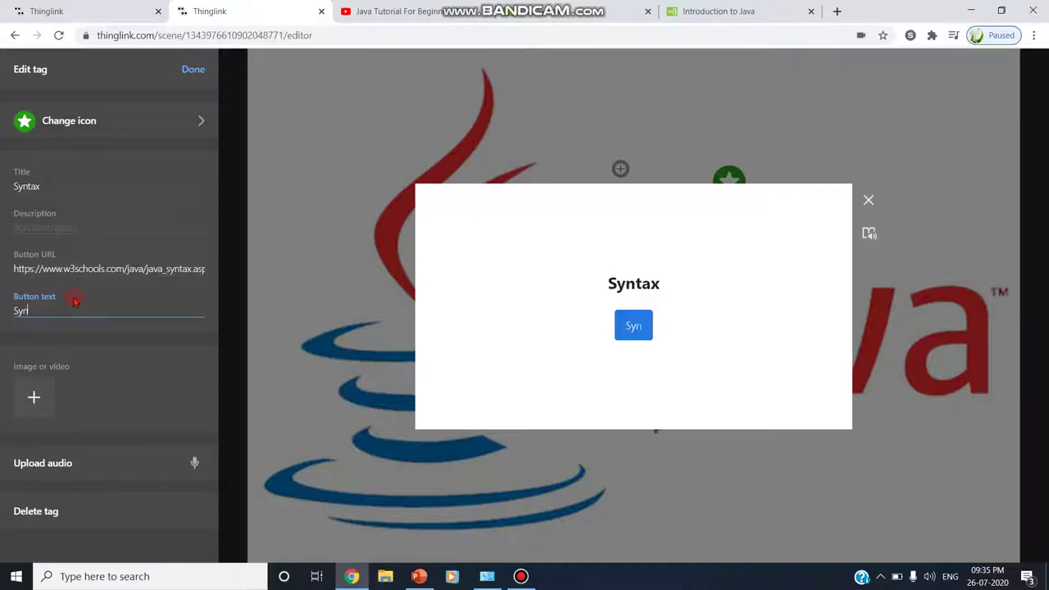
text(tax)
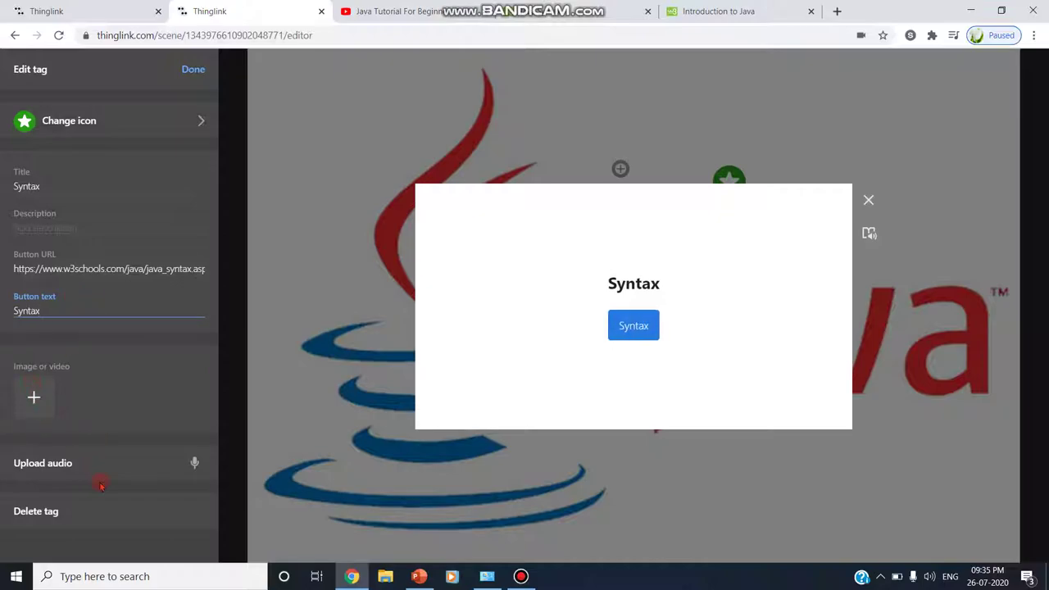
click(199, 69)
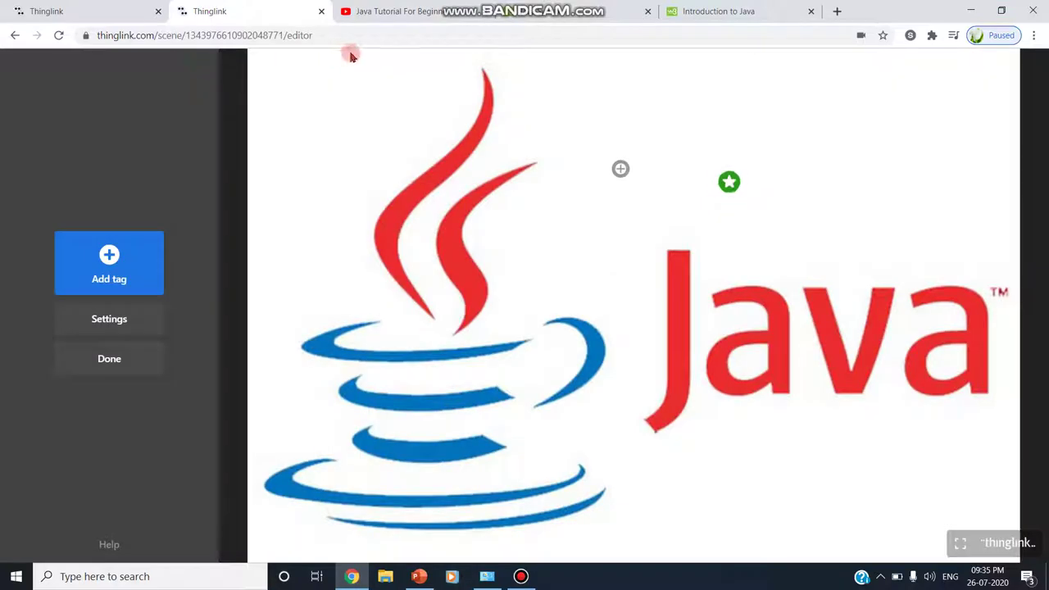
Add another text and media tag with the white-on-red YouTube icon and the title "Java Video".
click(126, 267)
click(109, 173)
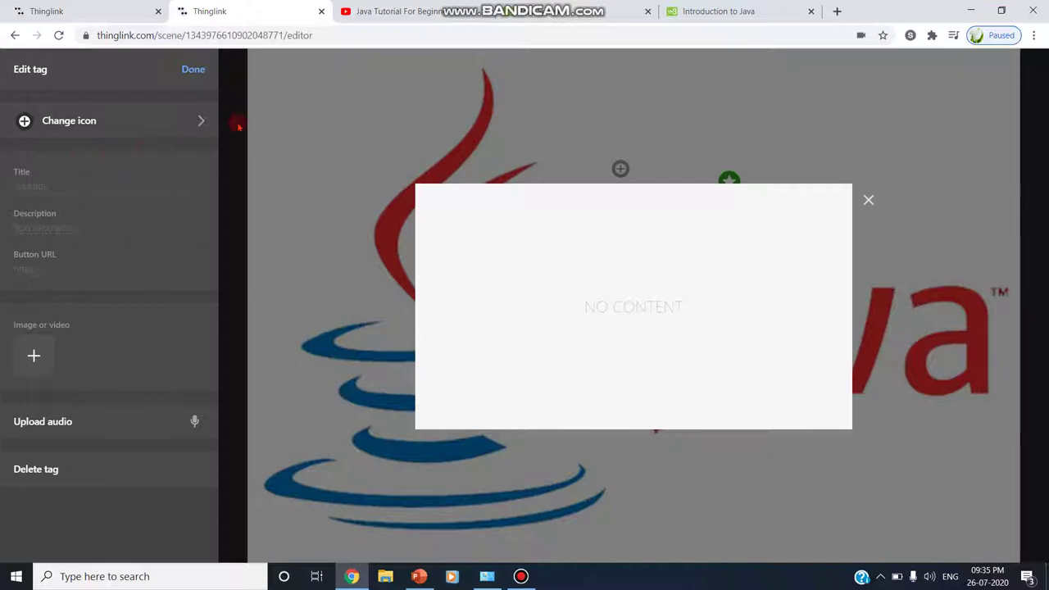
click(198, 121)
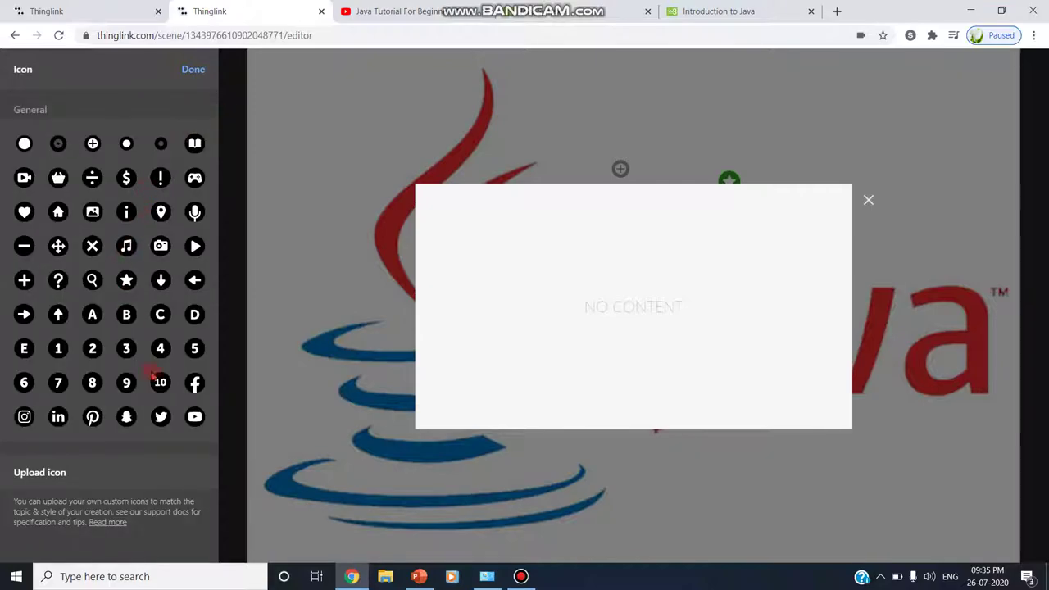
click(193, 413)
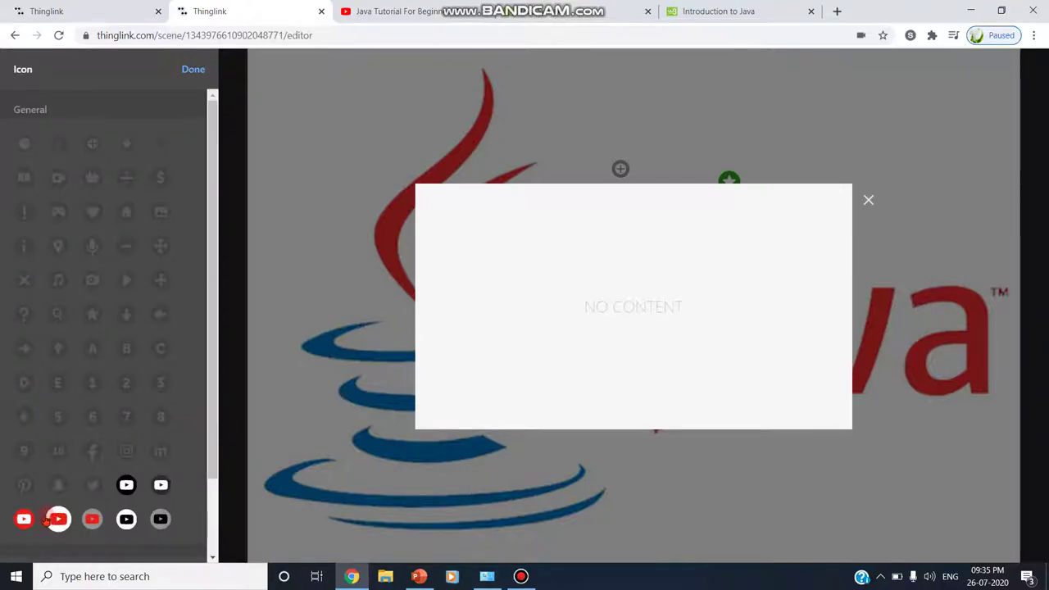
click(24, 519)
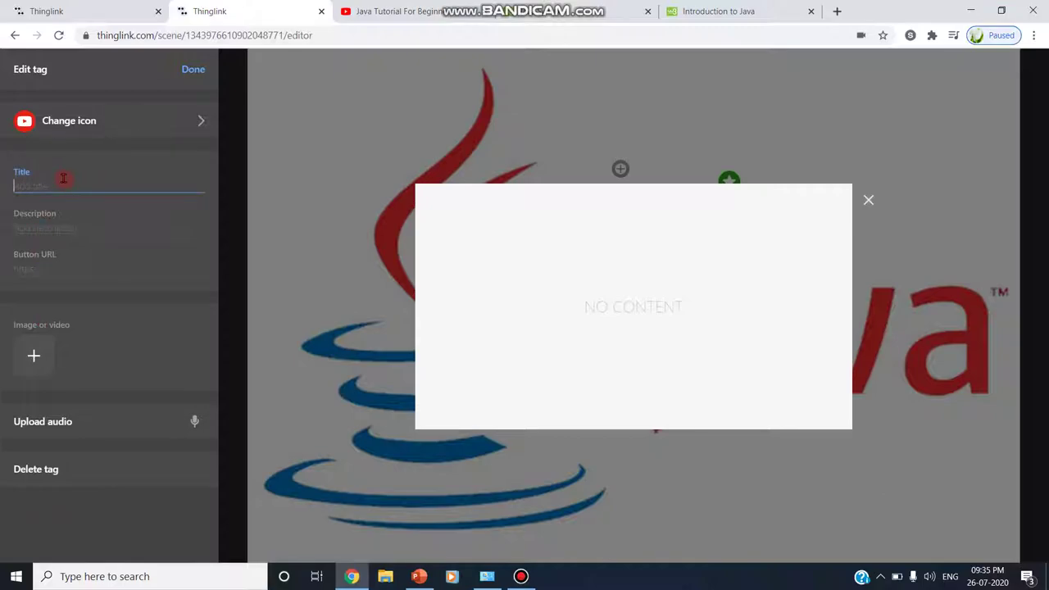
text(J)
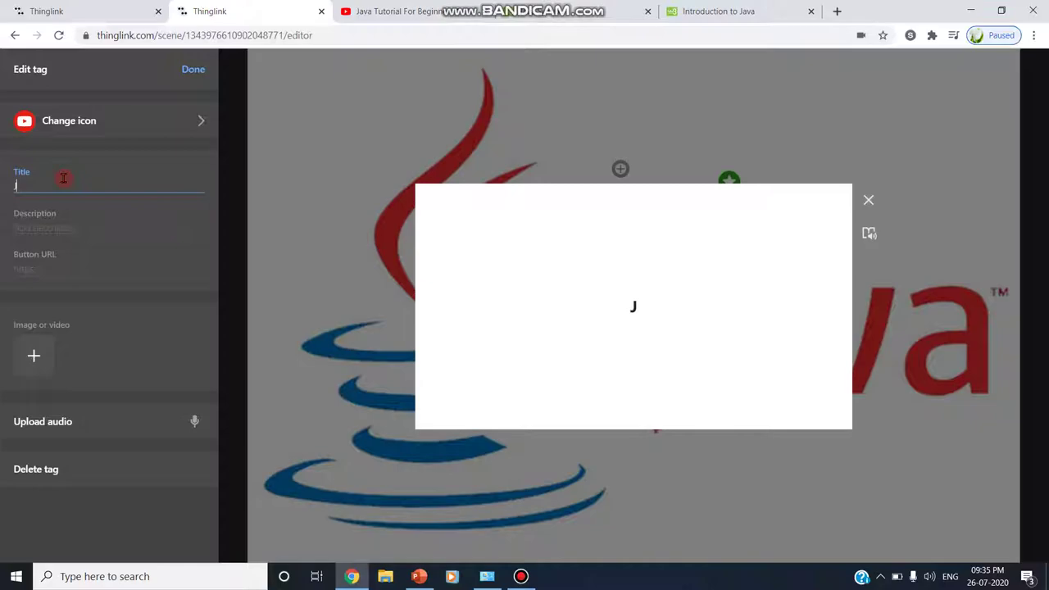
text(ava Video)
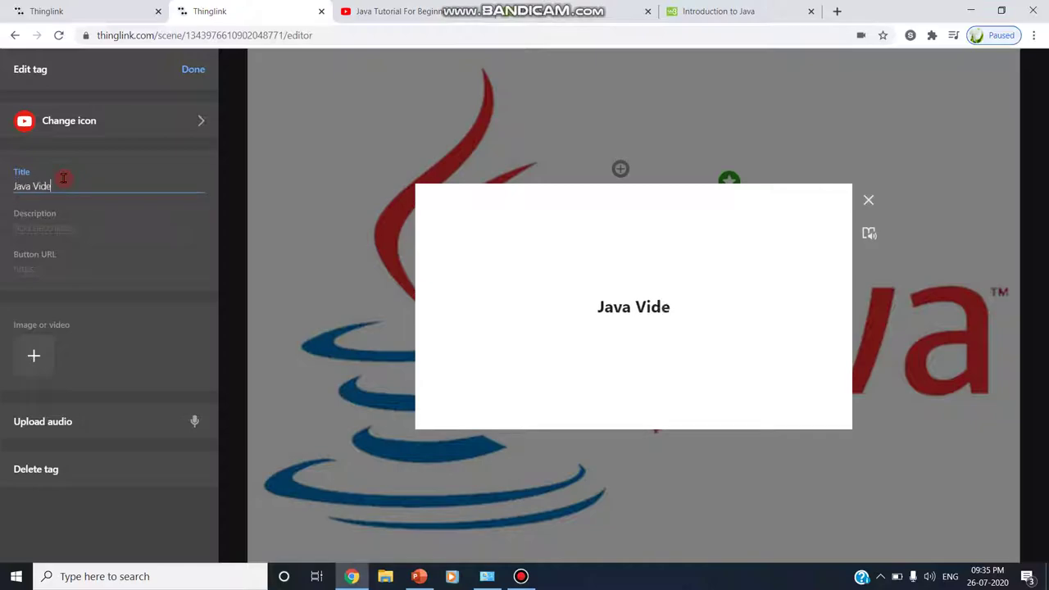
click(389, 11)
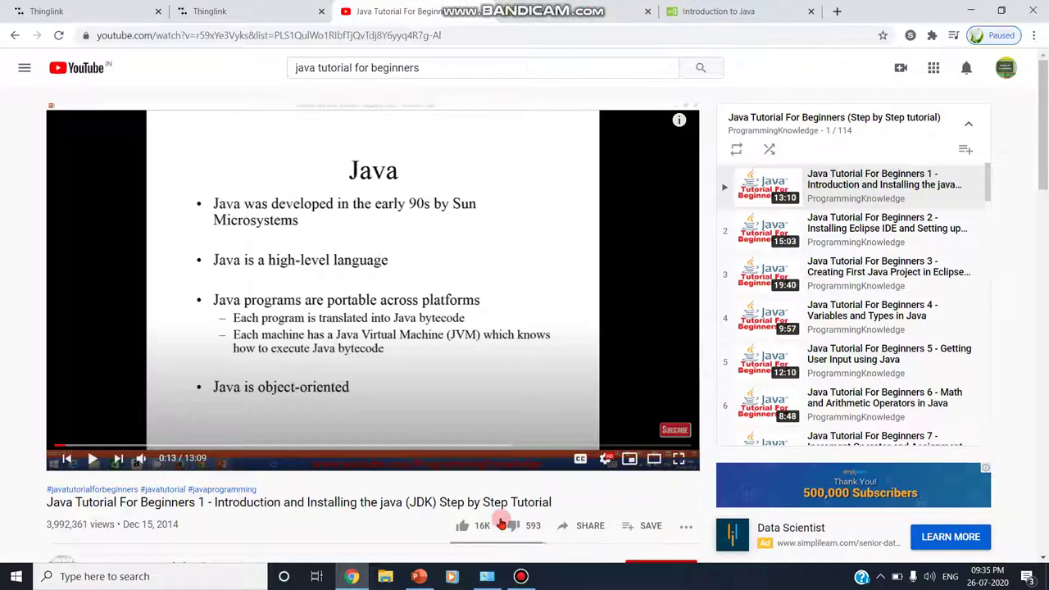
click(575, 525)
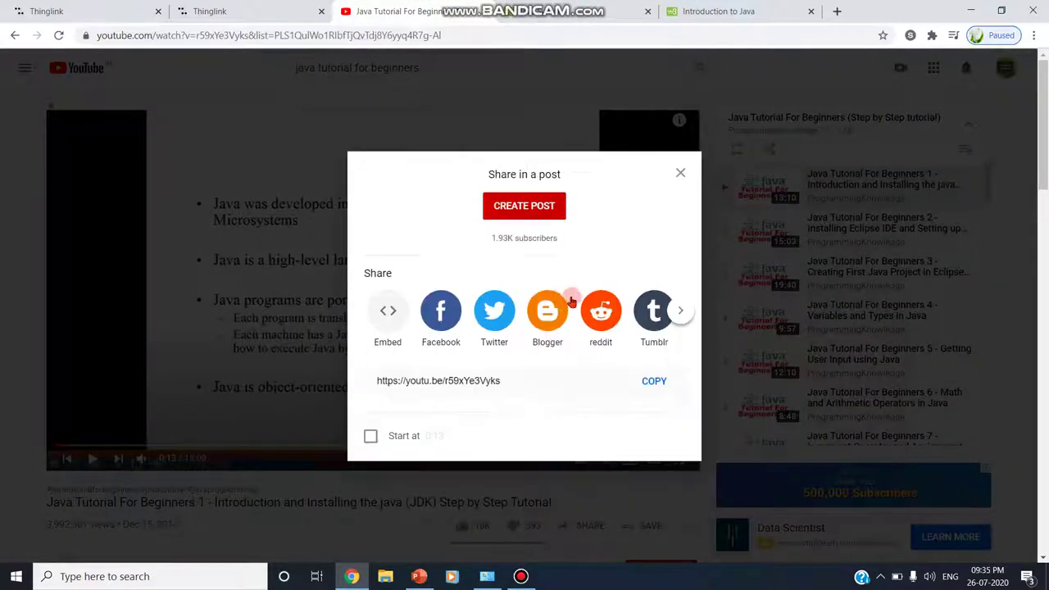
click(647, 381)
click(197, 12)
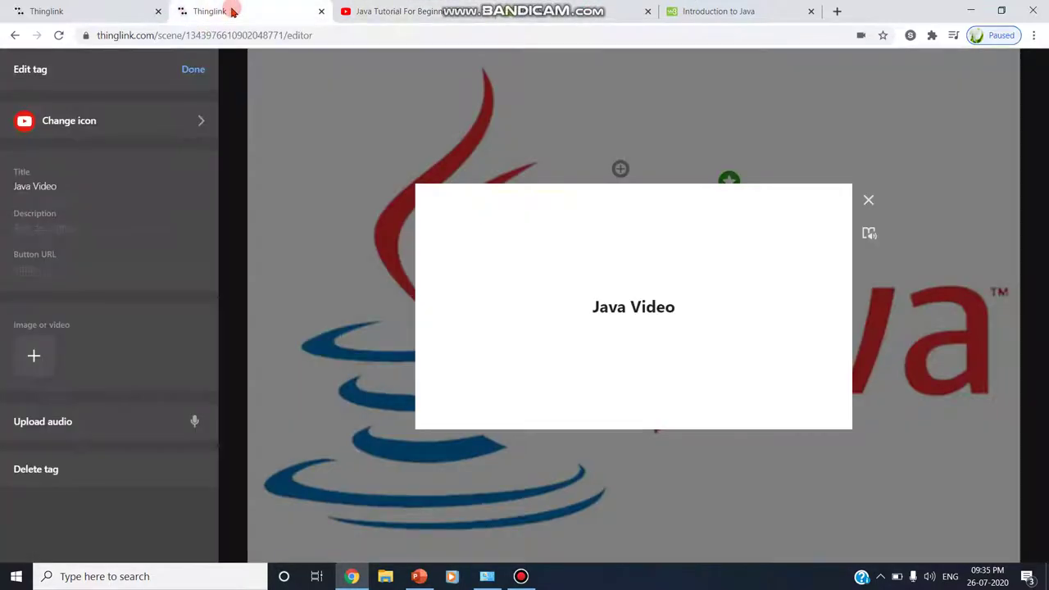
click(51, 264)
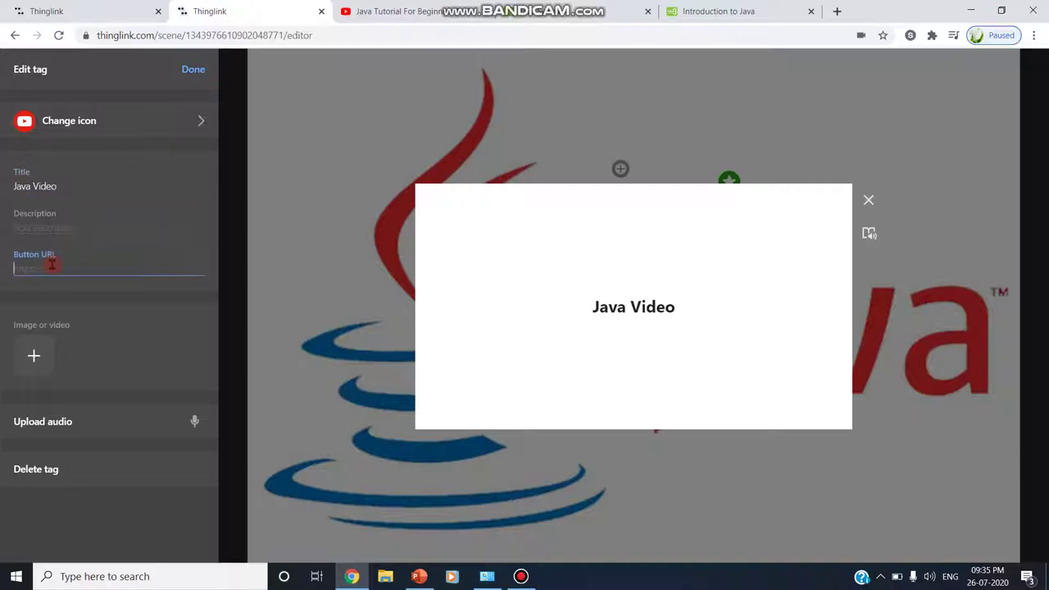
key(ctrl+v)
Set the Java Video tag's button text to "Video link for java".
click(69, 307)
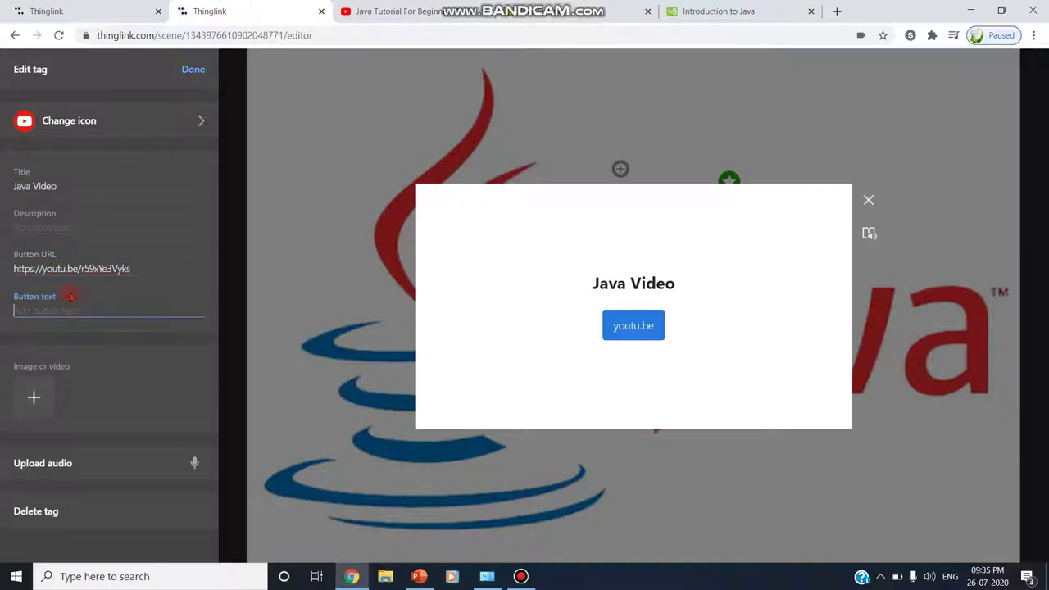
text(Video)
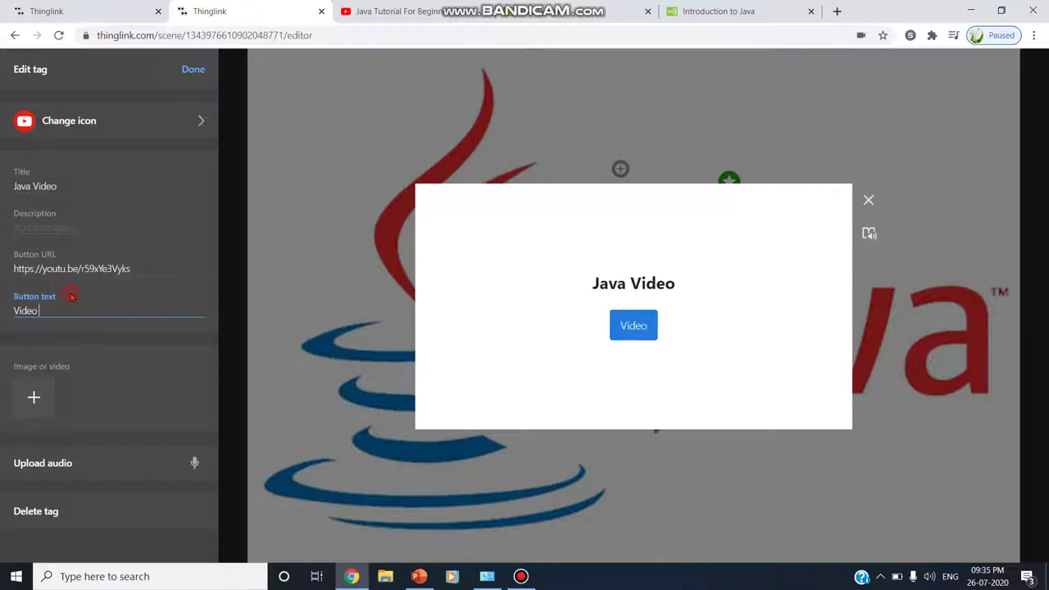
text( link fo)
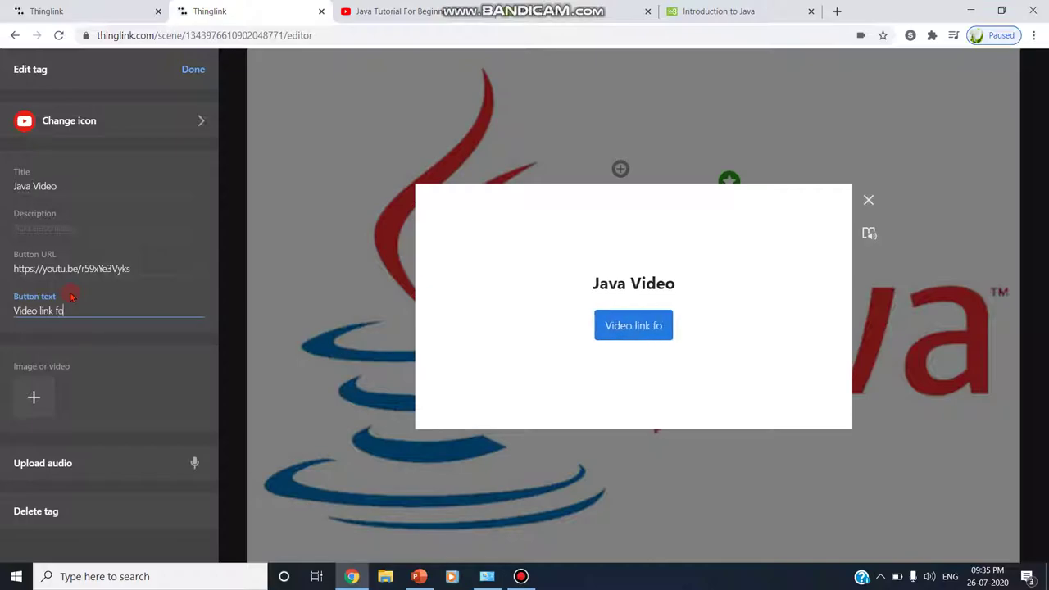
text(r java)
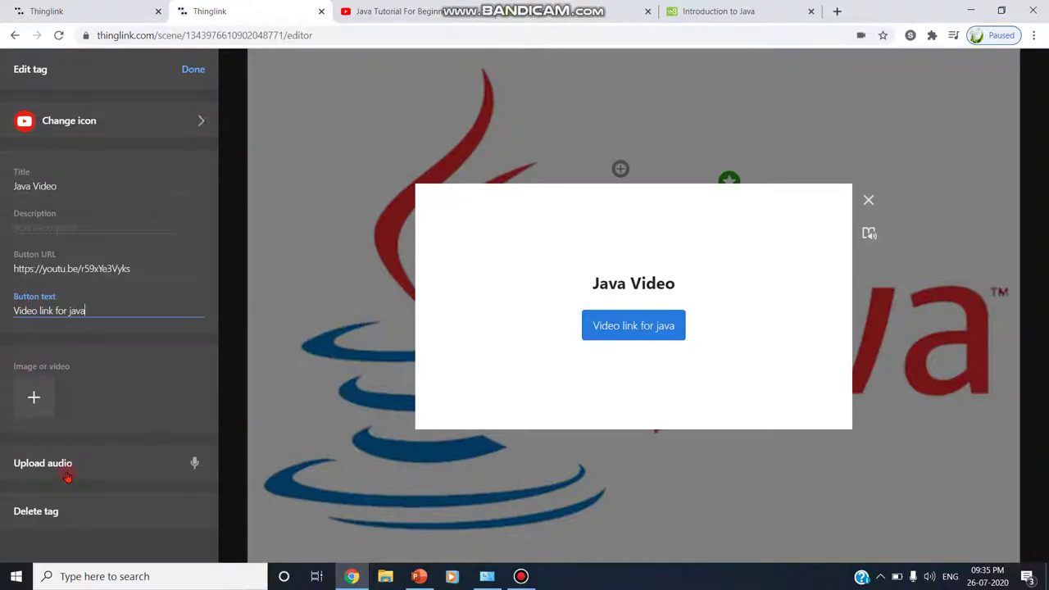
Finish the Java Video tag, move its icon to the blank area above the other two tags, and close the scene editor.
click(193, 71)
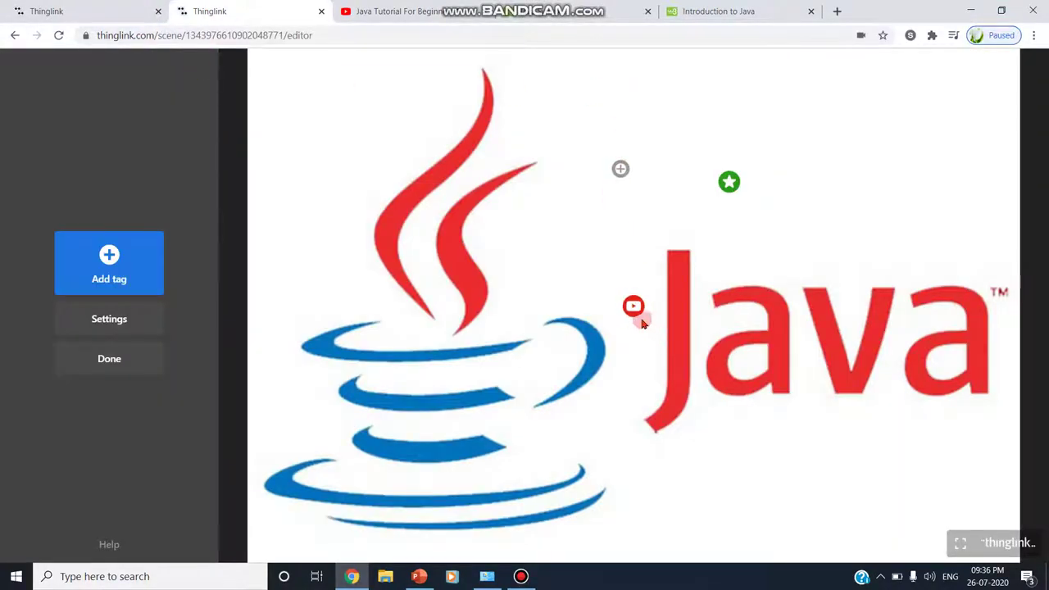
drag(636, 308, 683, 96)
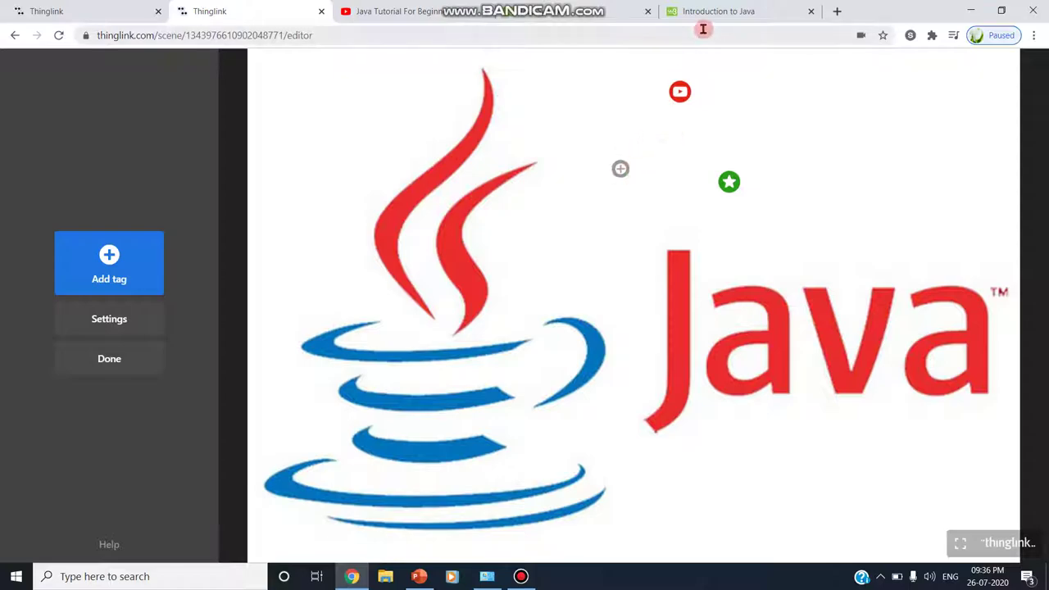
click(123, 358)
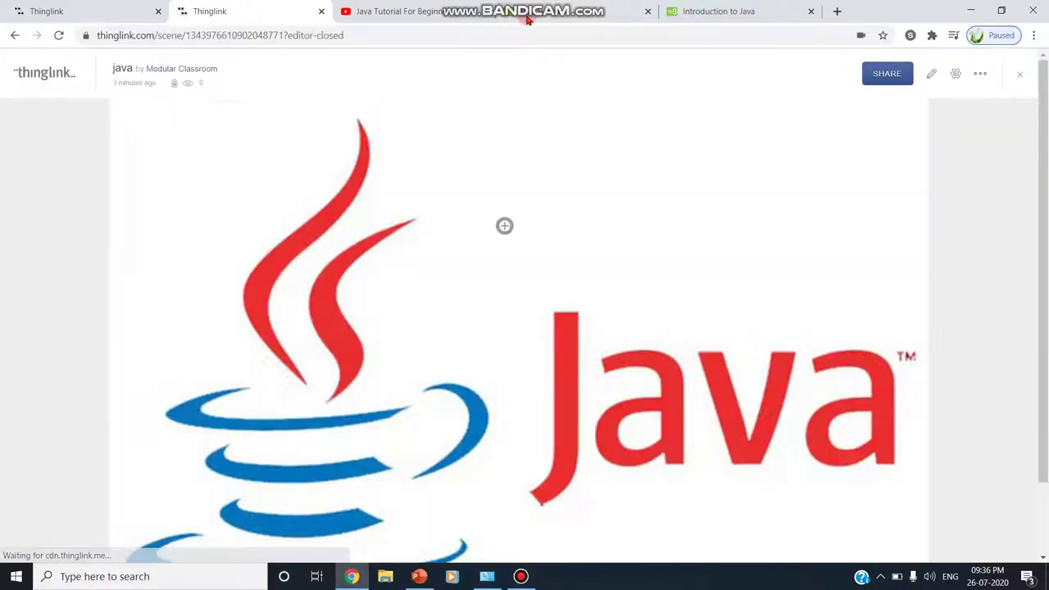
Open the java scene's sharing options and review its embed code and shareable link.
click(897, 78)
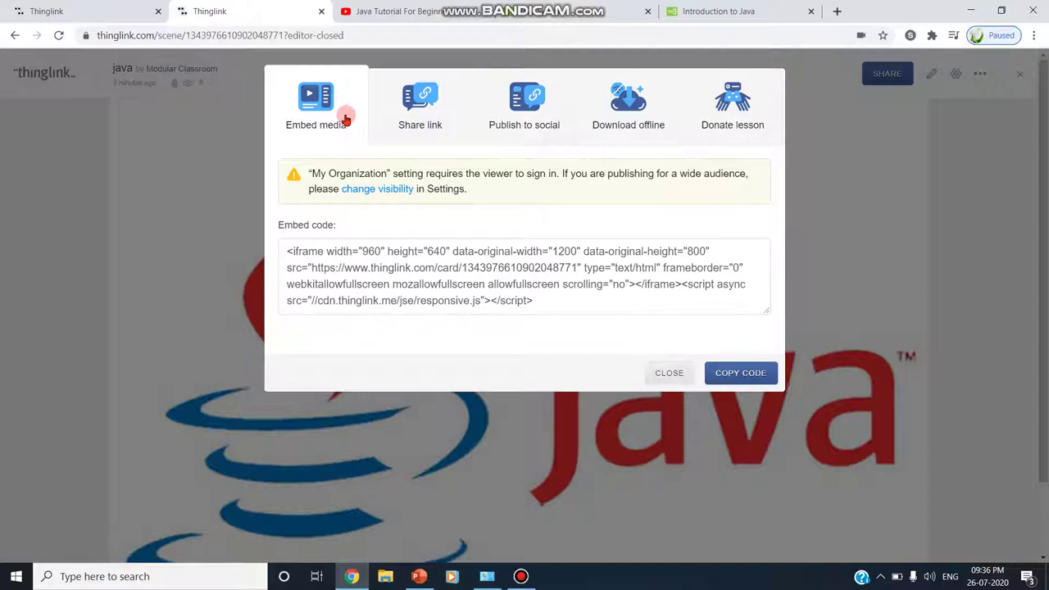
click(426, 102)
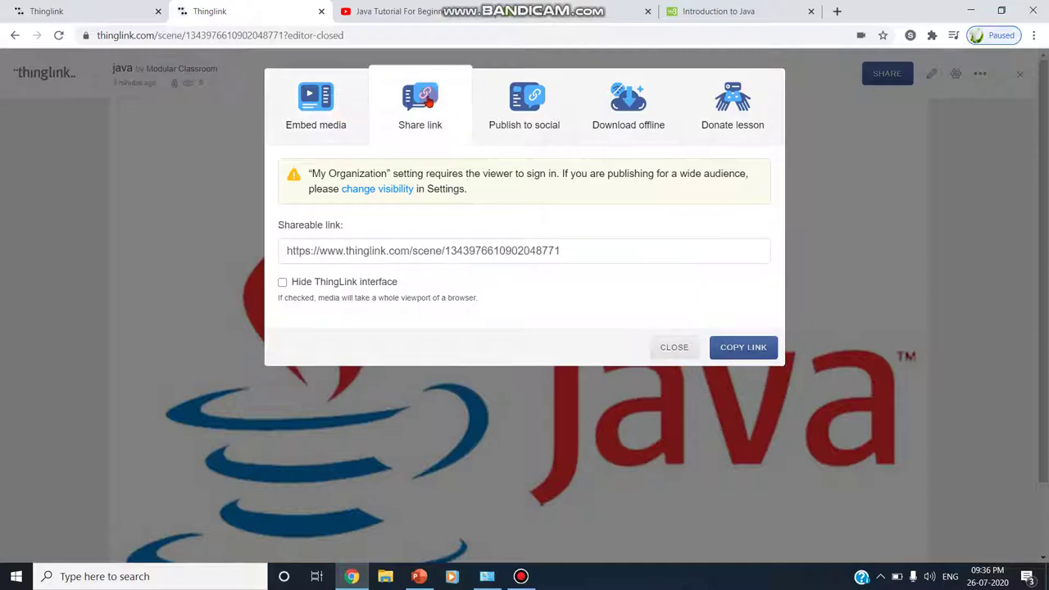
click(499, 244)
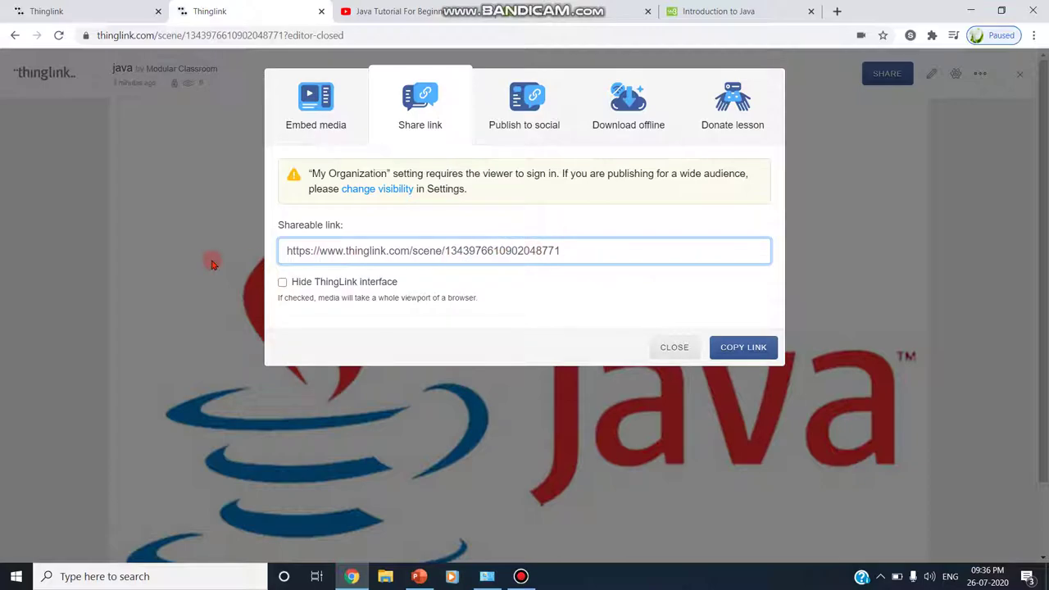
Share the scene through the social publishing options to Google Classroom, choosing the Demo class and the Create material action.
click(510, 120)
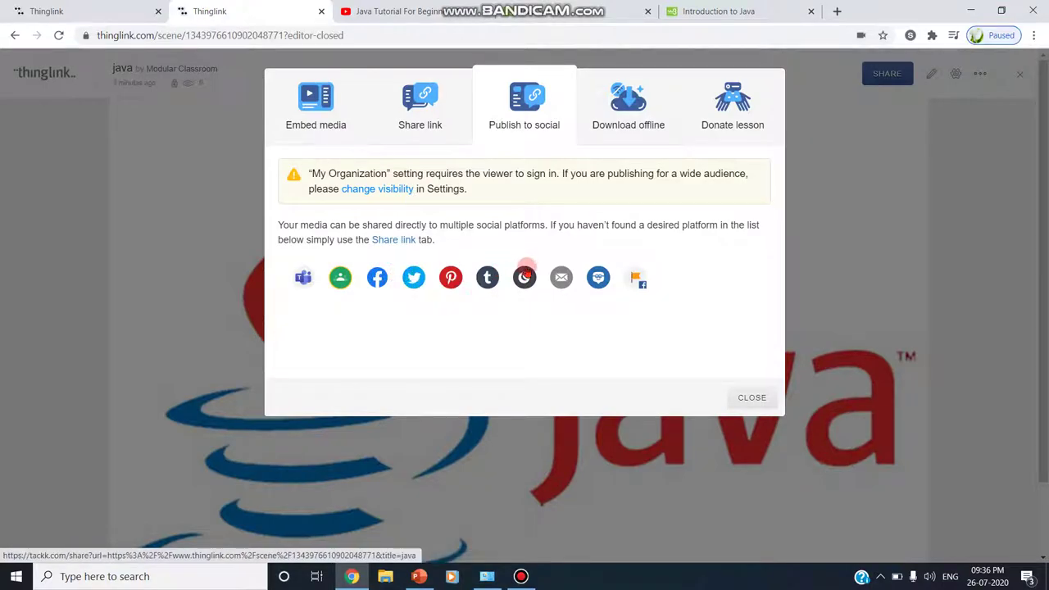
click(340, 278)
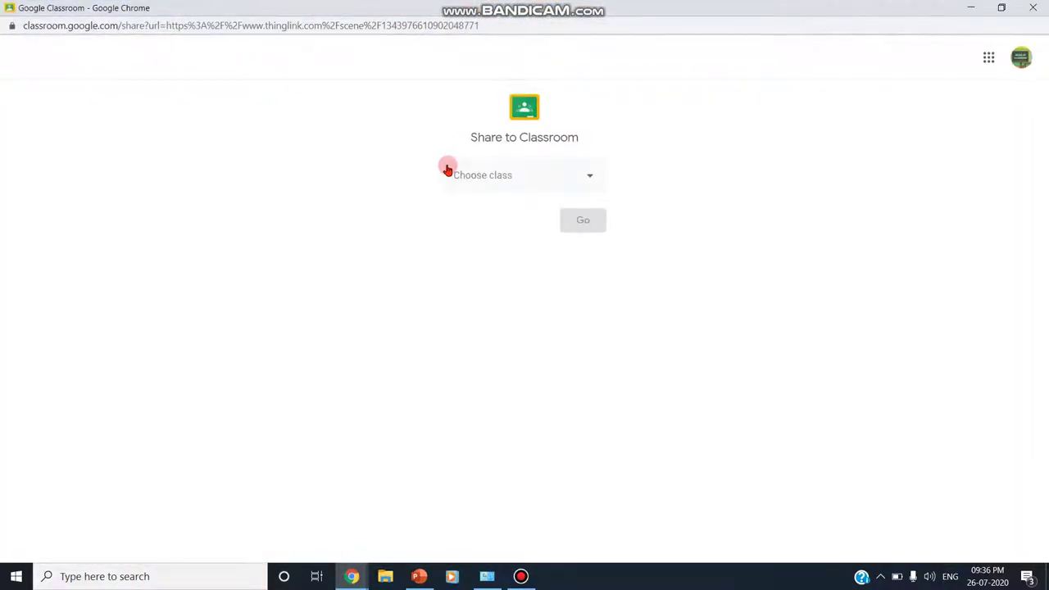
click(584, 175)
click(507, 245)
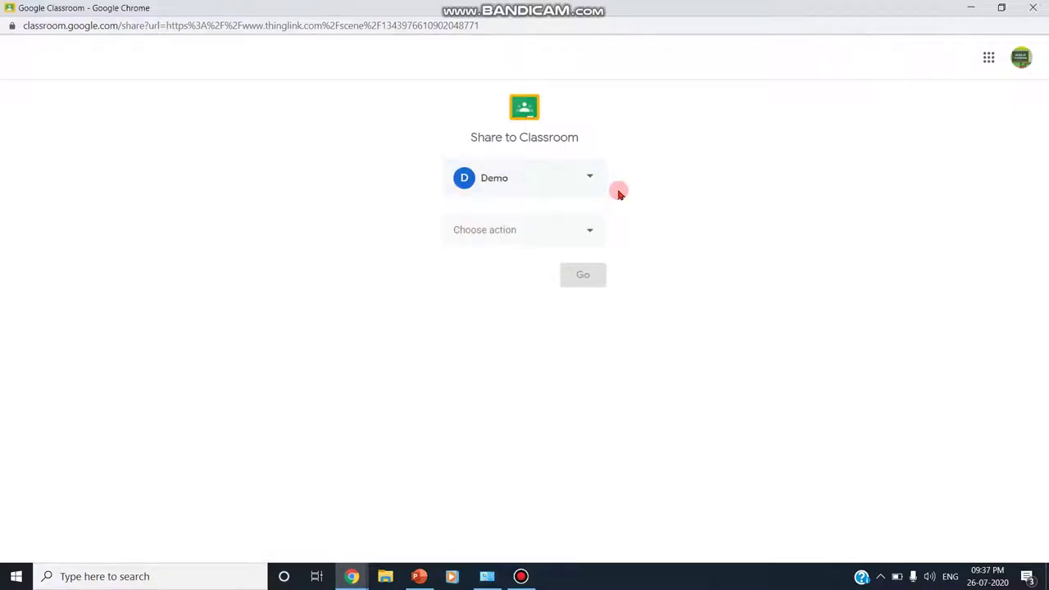
click(587, 230)
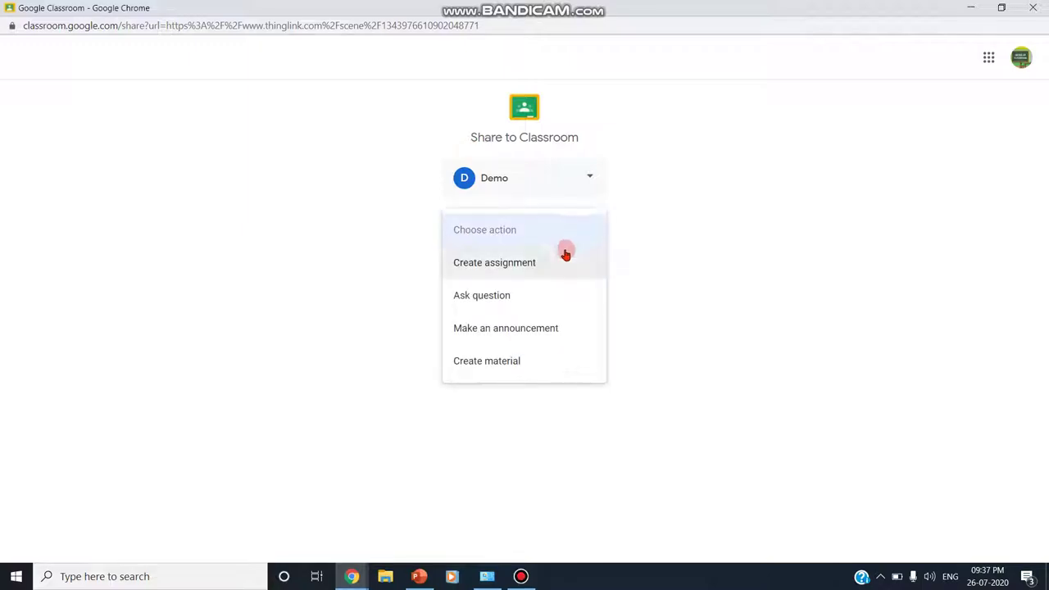
click(530, 367)
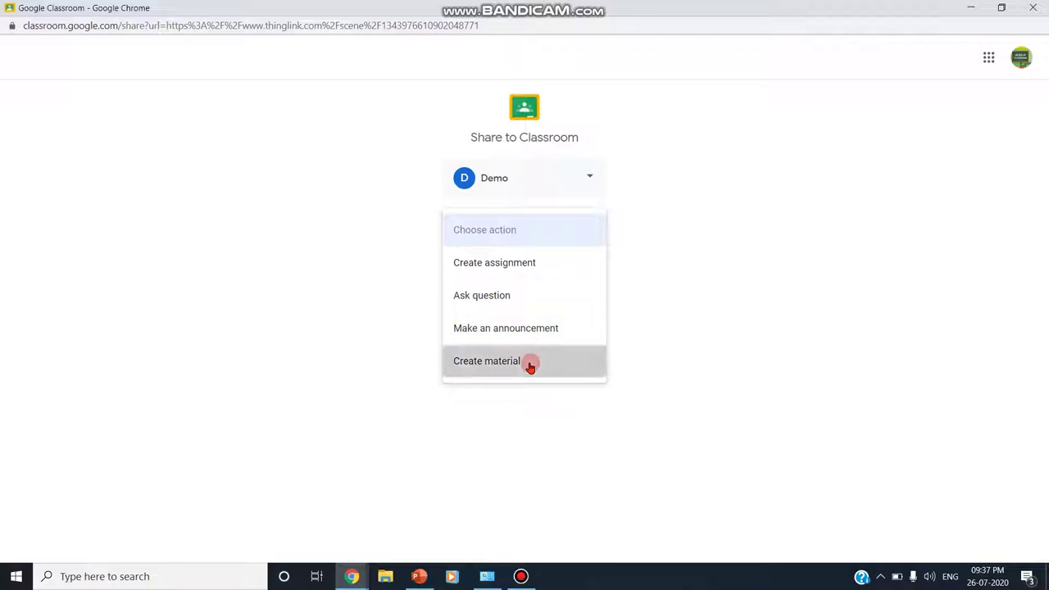
click(579, 279)
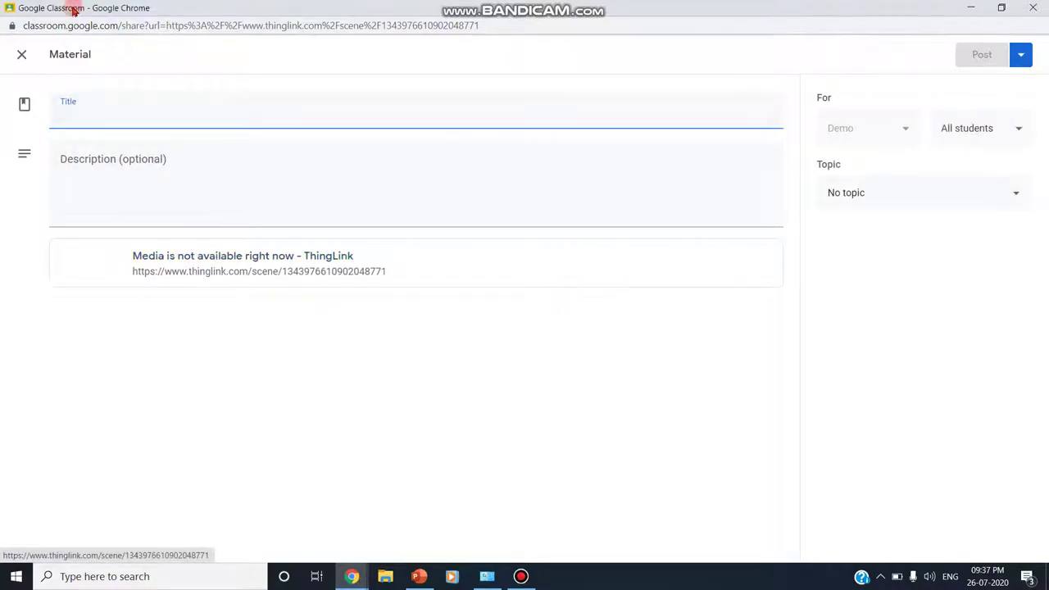
Title the material "Java Introduction notes", post it to all students and view the class.
text(Java Introduction notes)
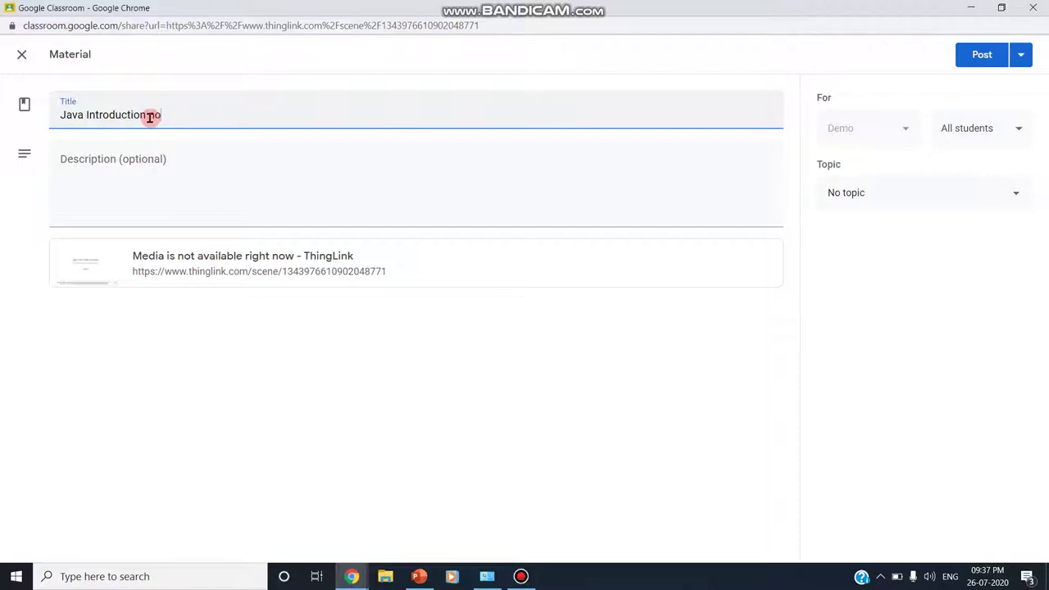
click(991, 53)
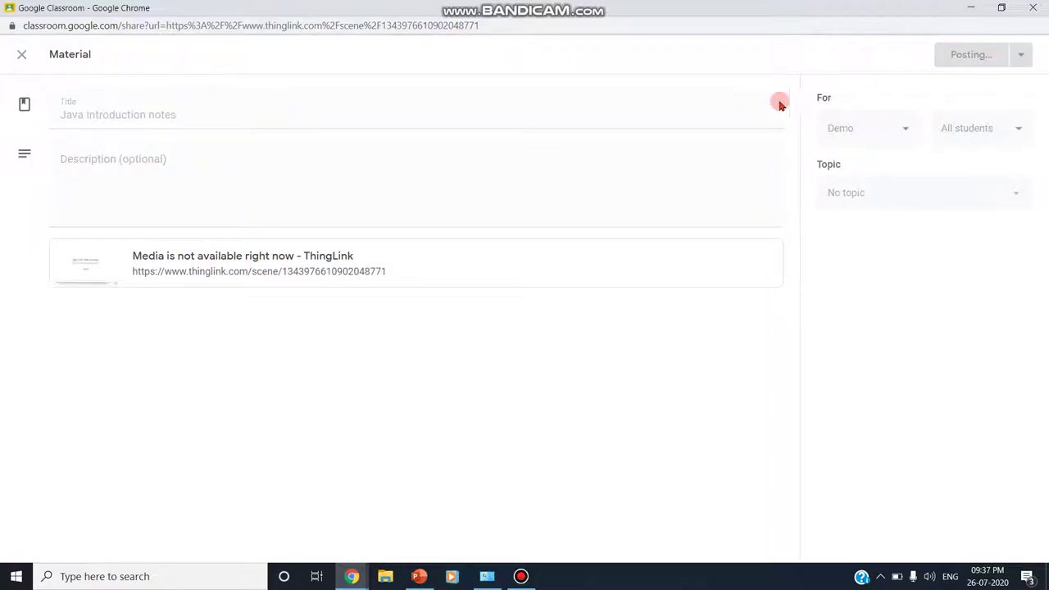
click(520, 167)
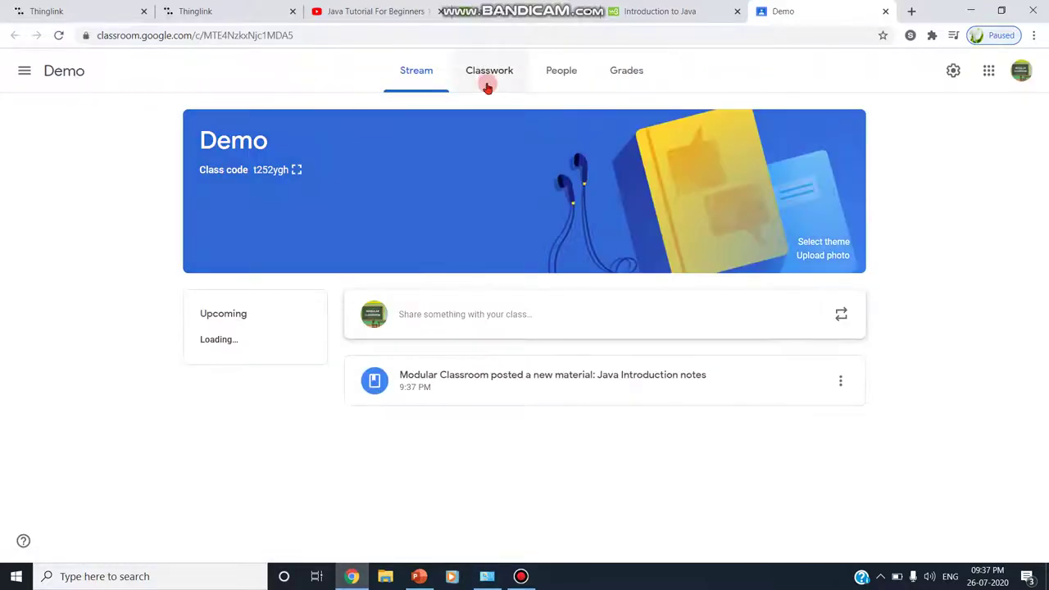
Open the ThingLink scene from the posted material and test the Java Introduction tag's "Java Text" link, closing the tag when done.
click(584, 384)
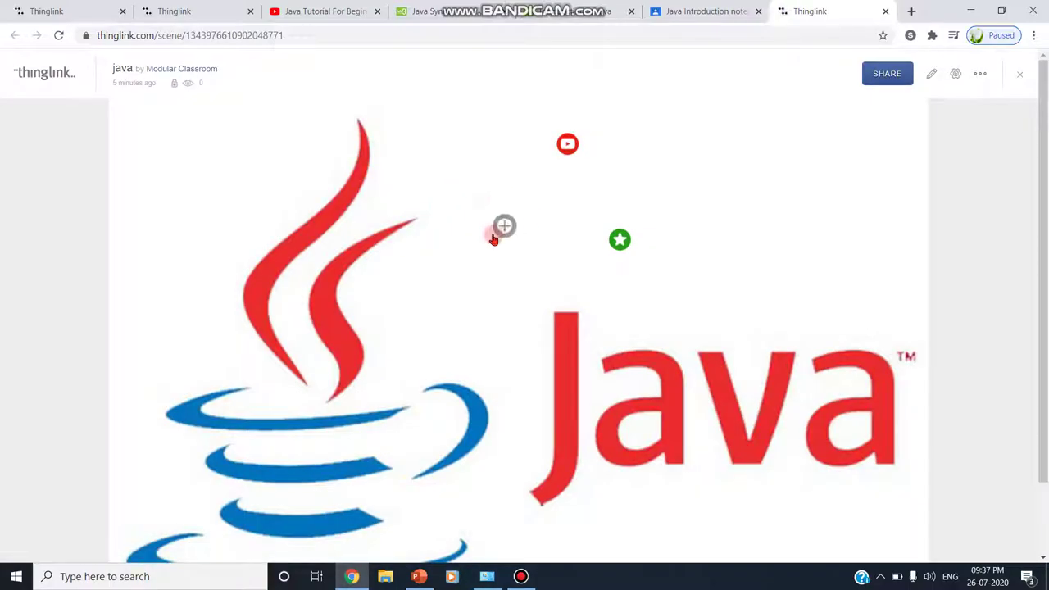
click(496, 231)
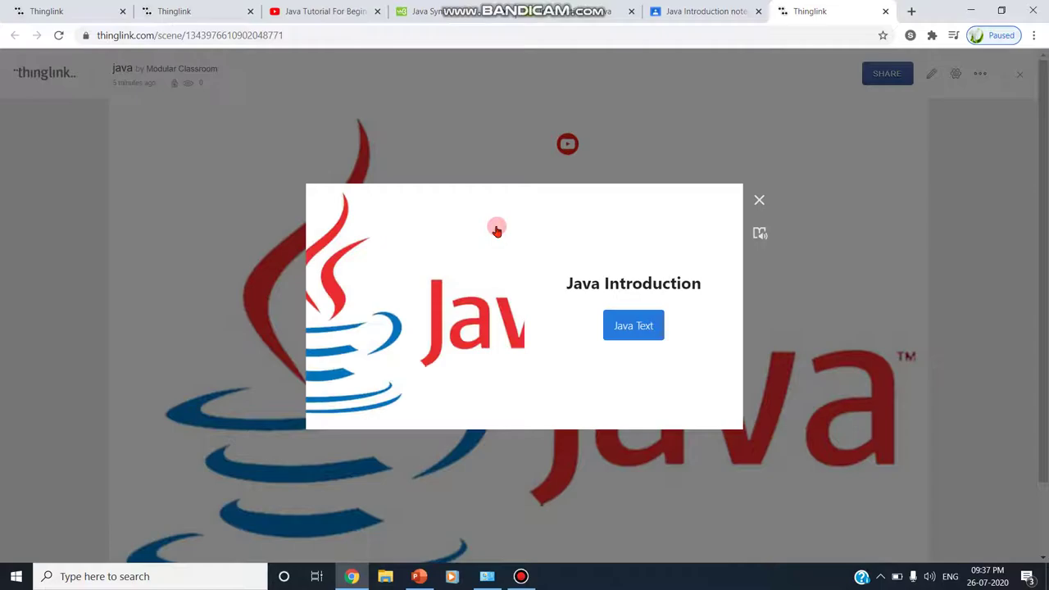
click(647, 327)
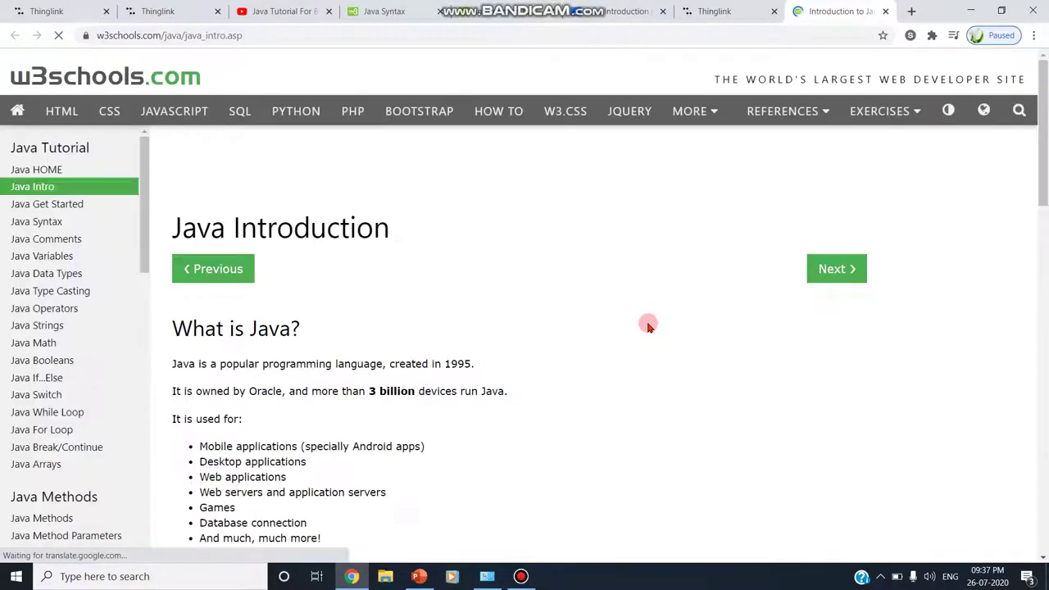
click(627, 12)
click(725, 11)
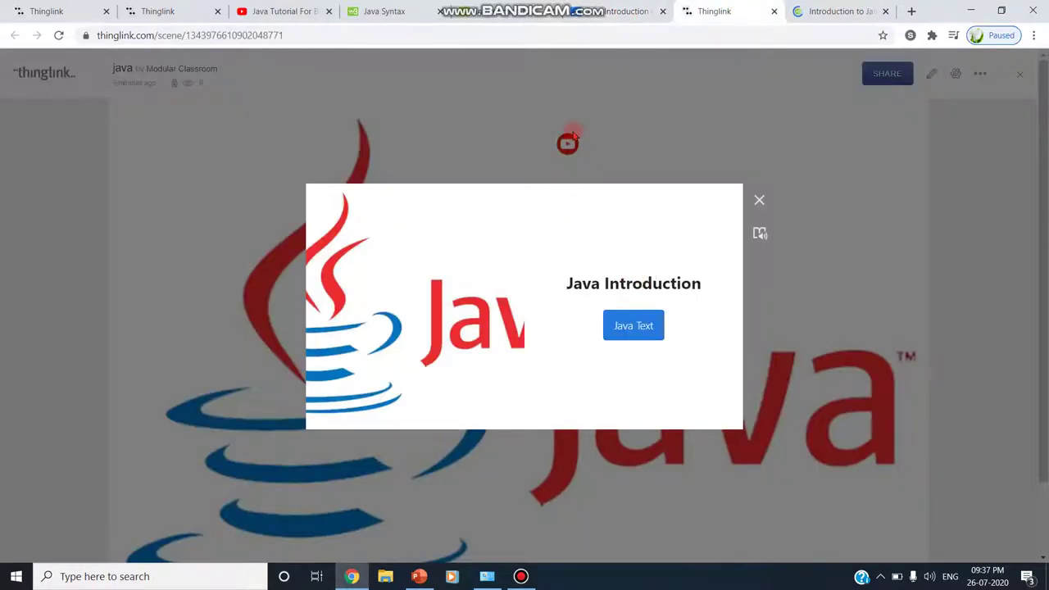
click(759, 200)
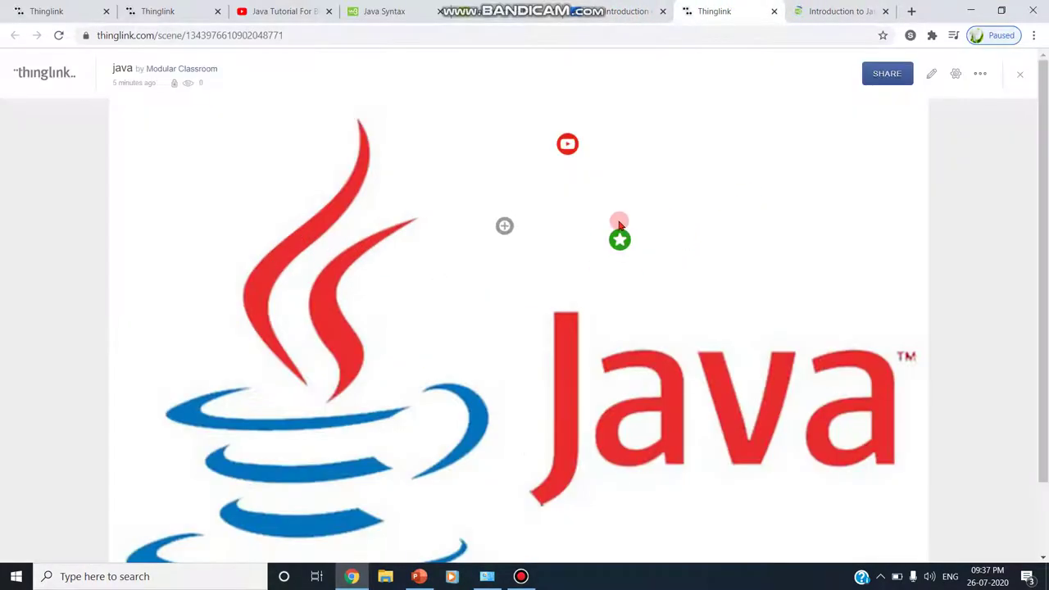
Test the green star Syntax tag's link, return to the scene and close the tag.
click(619, 239)
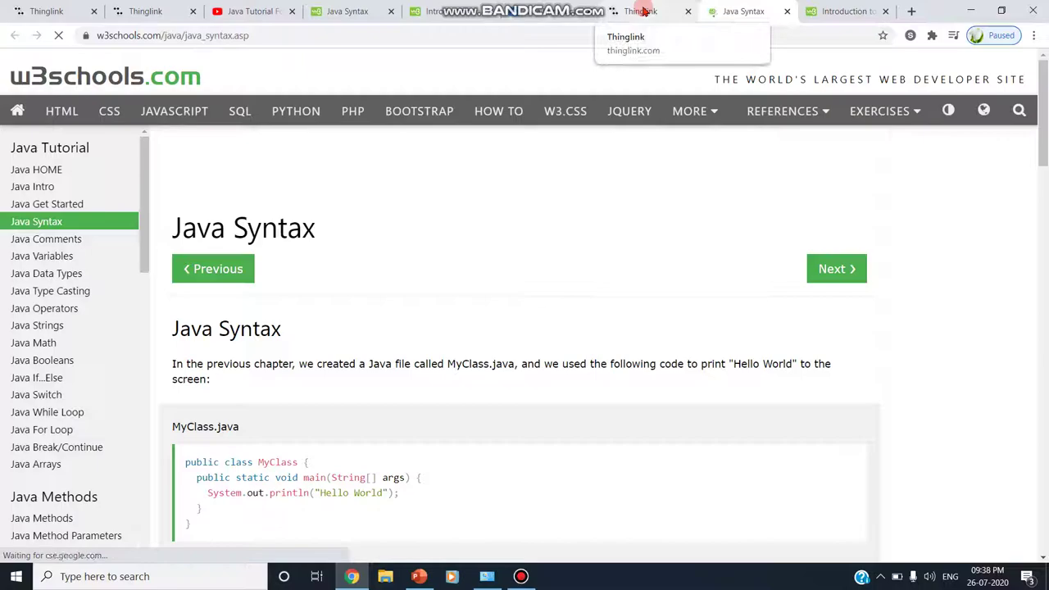
click(475, 11)
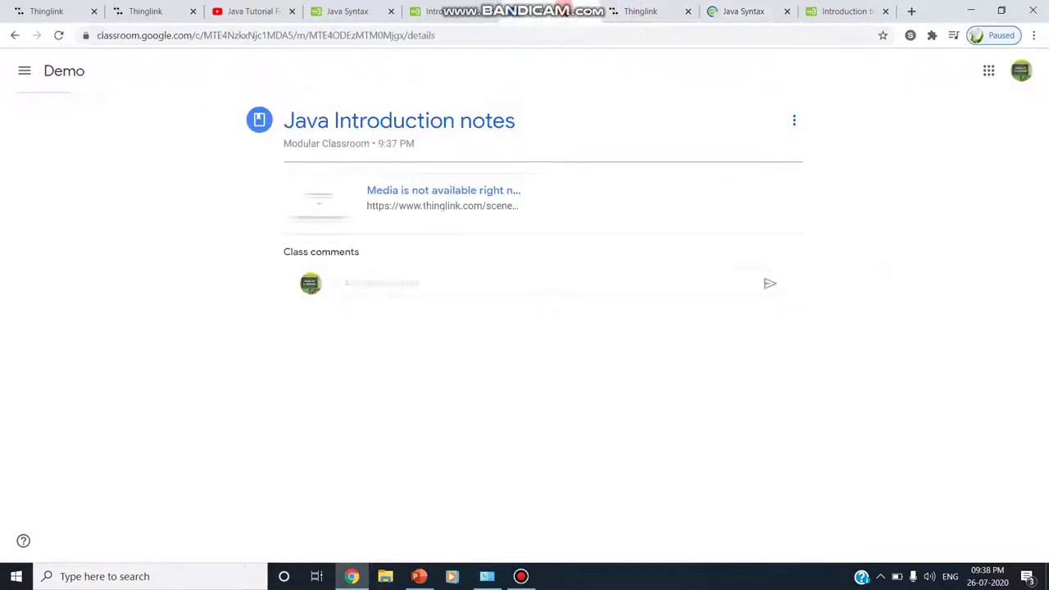
click(641, 10)
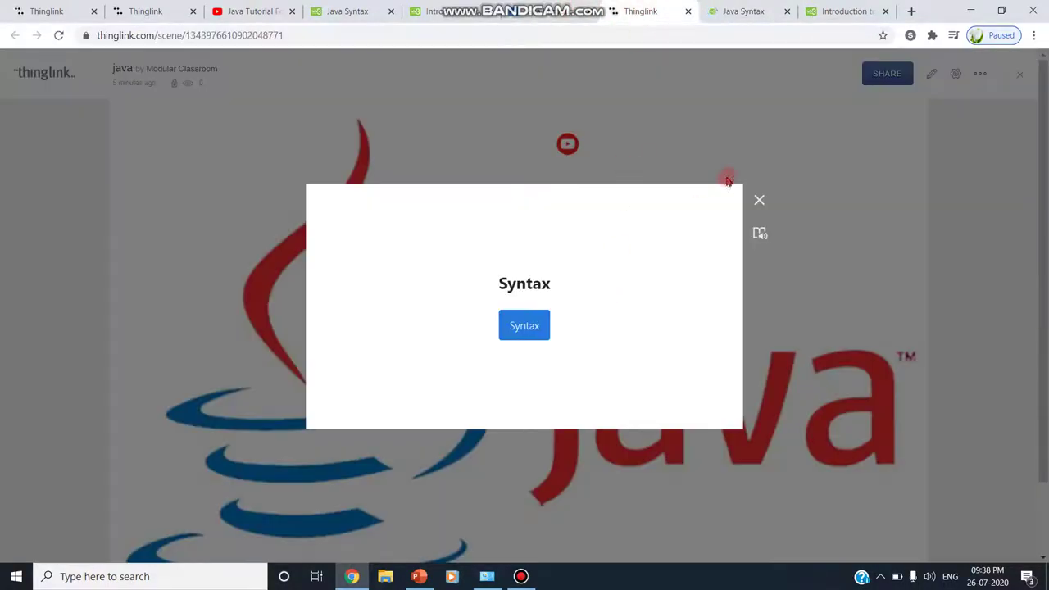
click(765, 198)
Test the Java Video tag's "Video link for java" link, close the tag and close the YouTube page it opened.
click(567, 144)
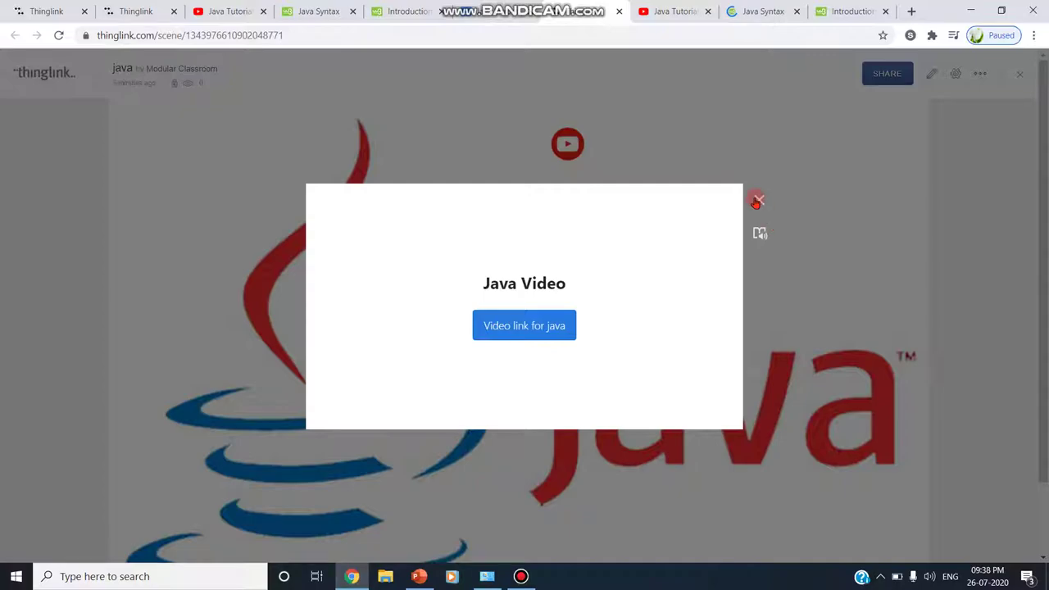
click(759, 201)
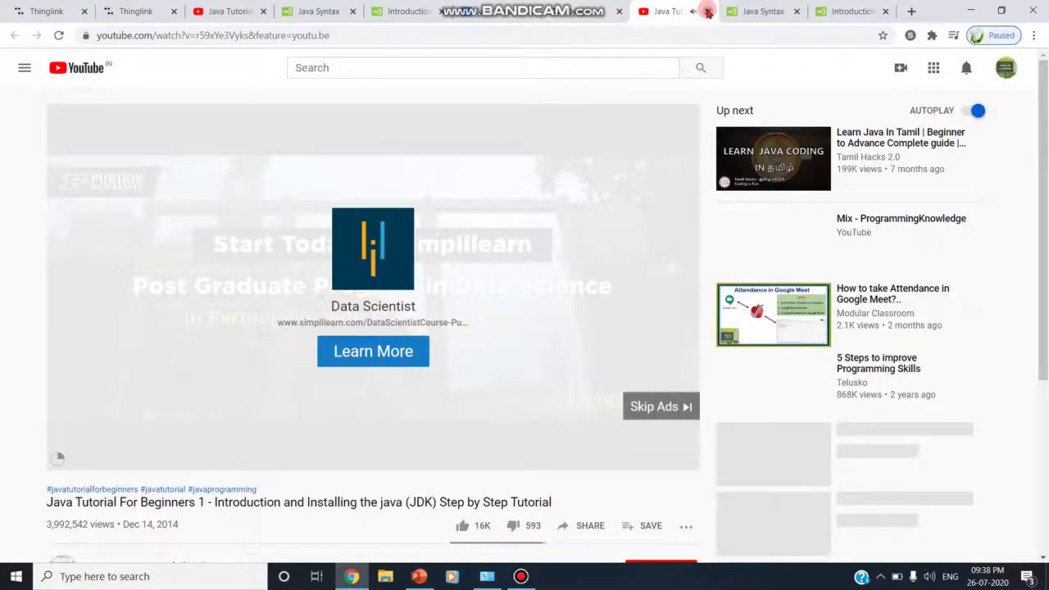
key(ctrl+w)
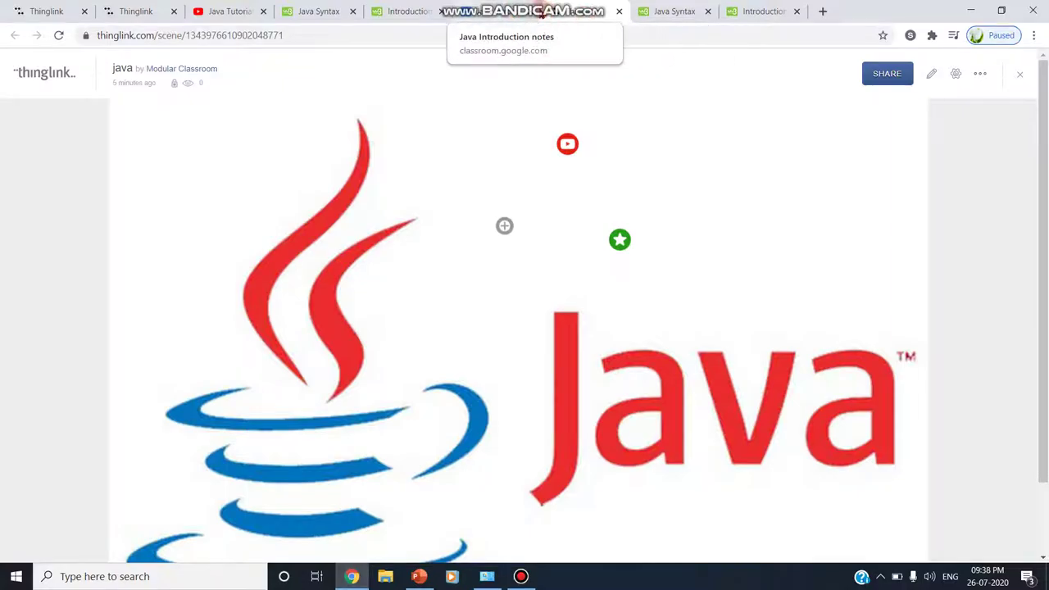
Return to the original scene's sharing options, review the offline download and lesson donation choices, and close them.
click(531, 11)
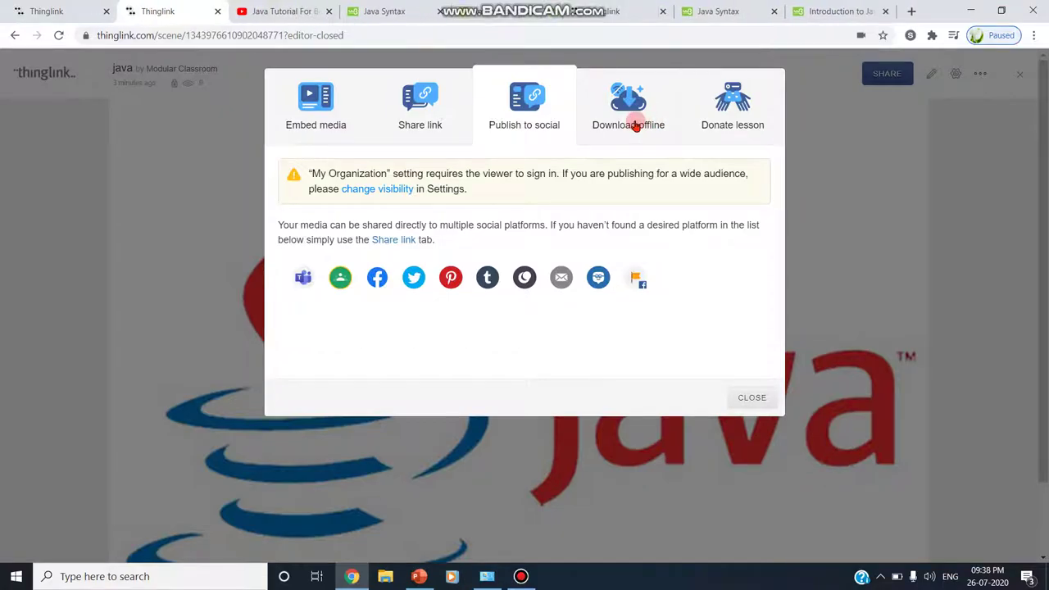
click(636, 126)
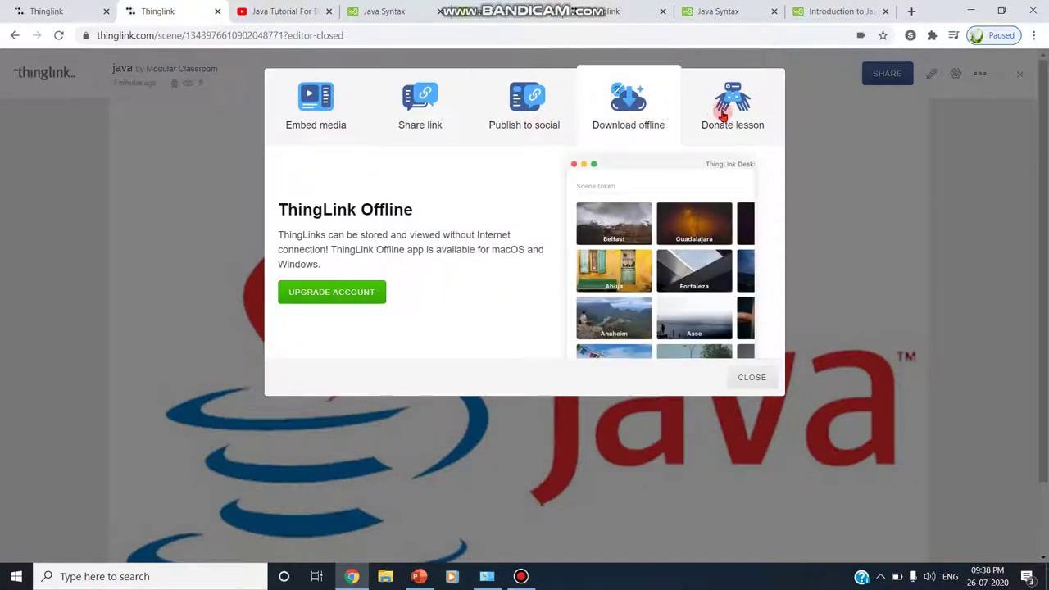
click(729, 121)
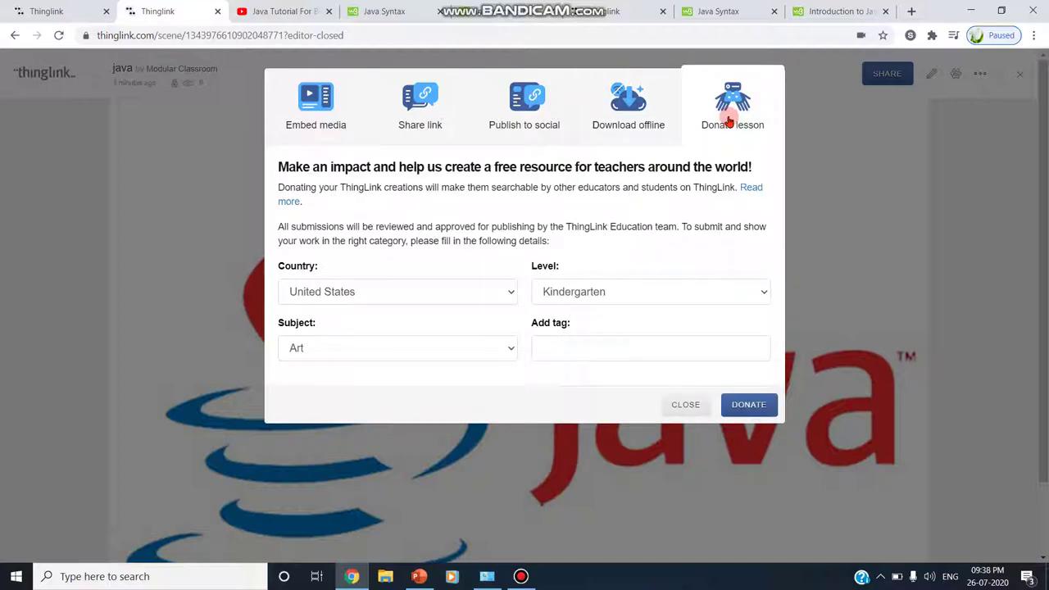
click(684, 404)
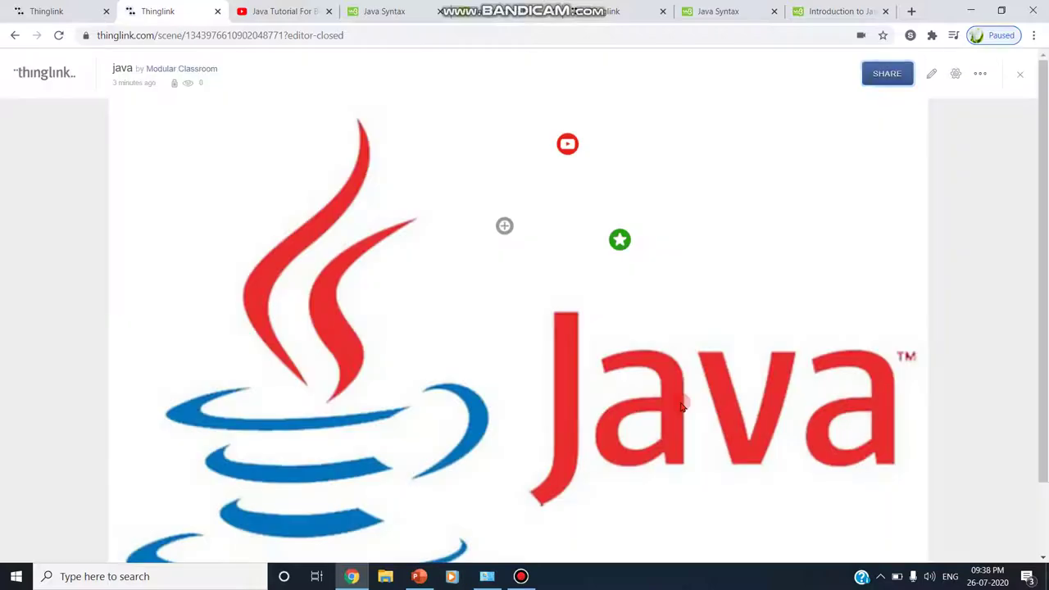
click(717, 13)
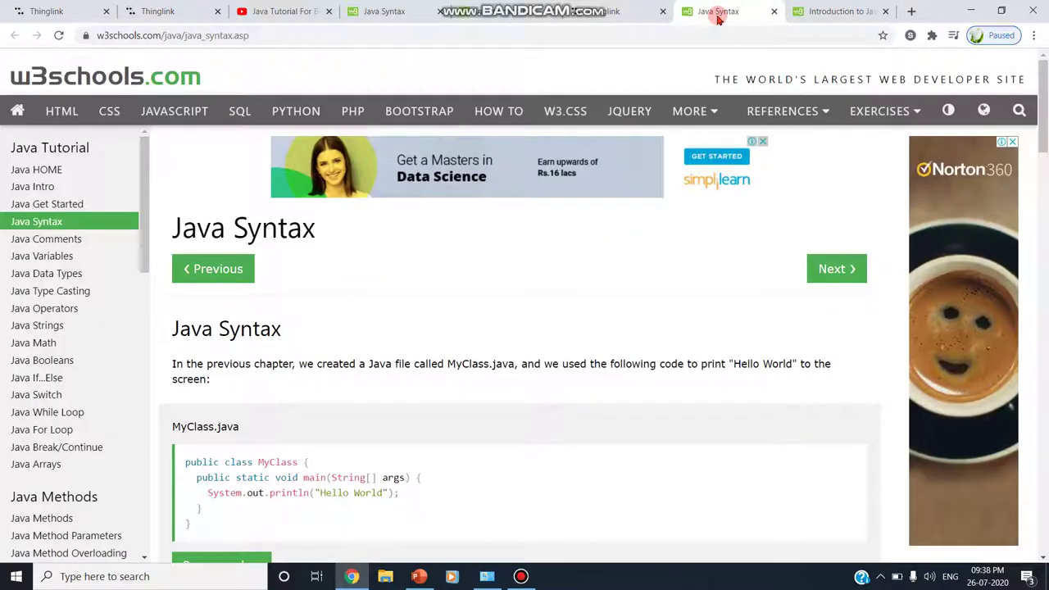
click(852, 10)
click(381, 11)
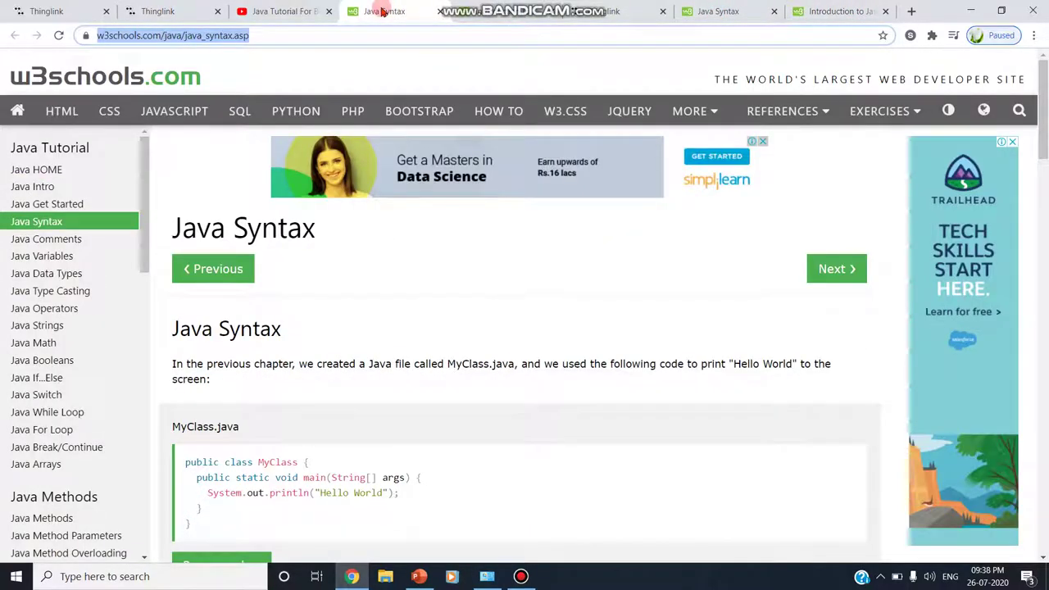